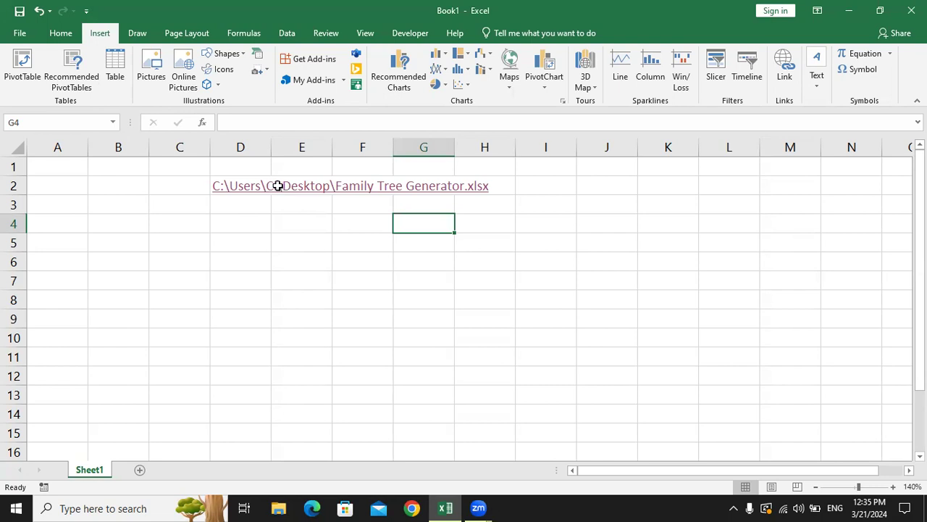
Follow the Family Tree Generator.xlsx hyperlink in cell D2 to view the workbook, and close that workbook.
left_click(244, 187)
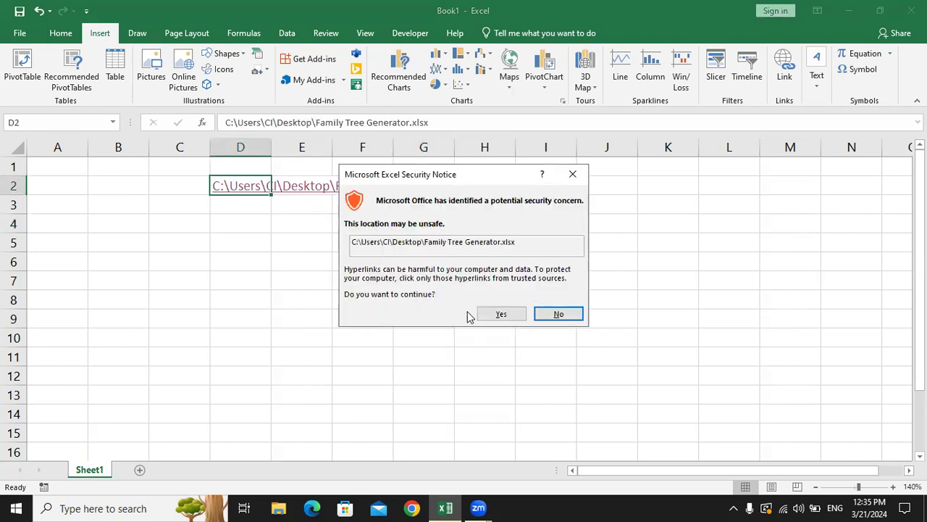
left_click(498, 313)
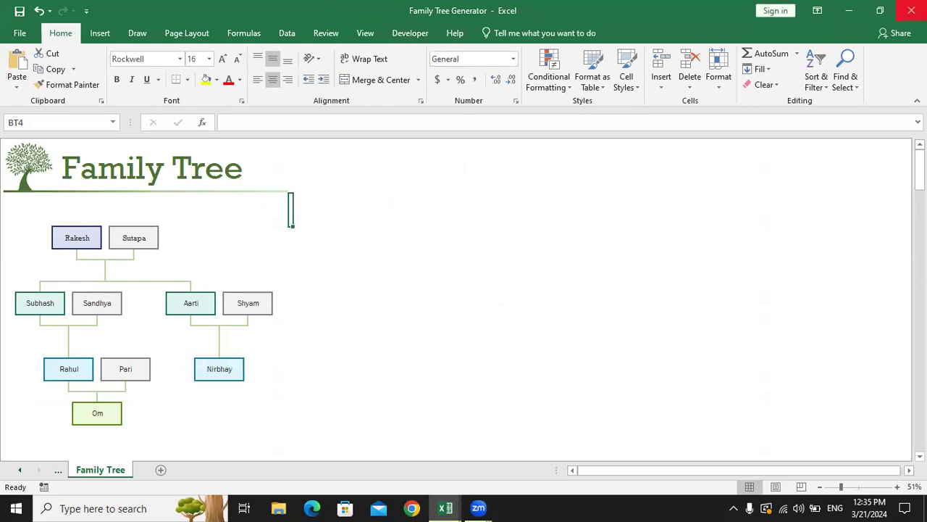
left_click(910, 10)
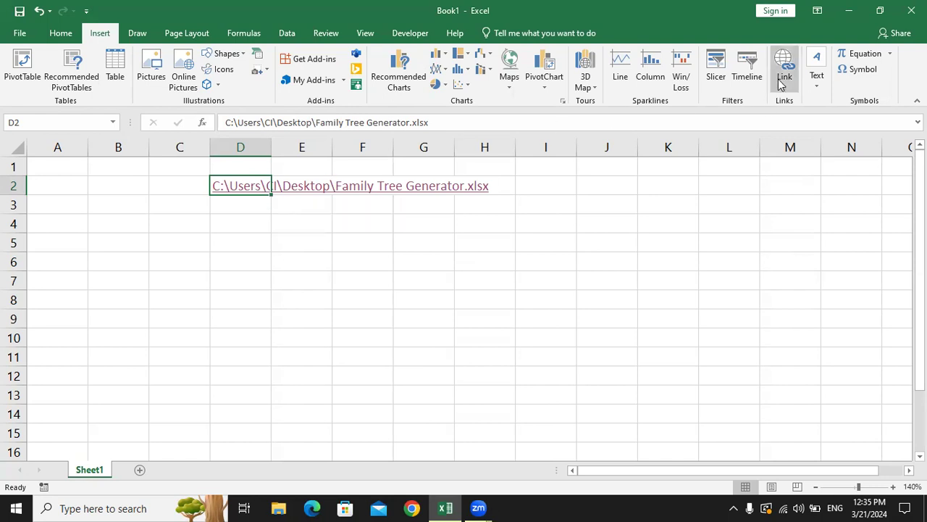
Enter the labels File, Folder, Image and website in cells D4 through D7.
left_click(258, 224)
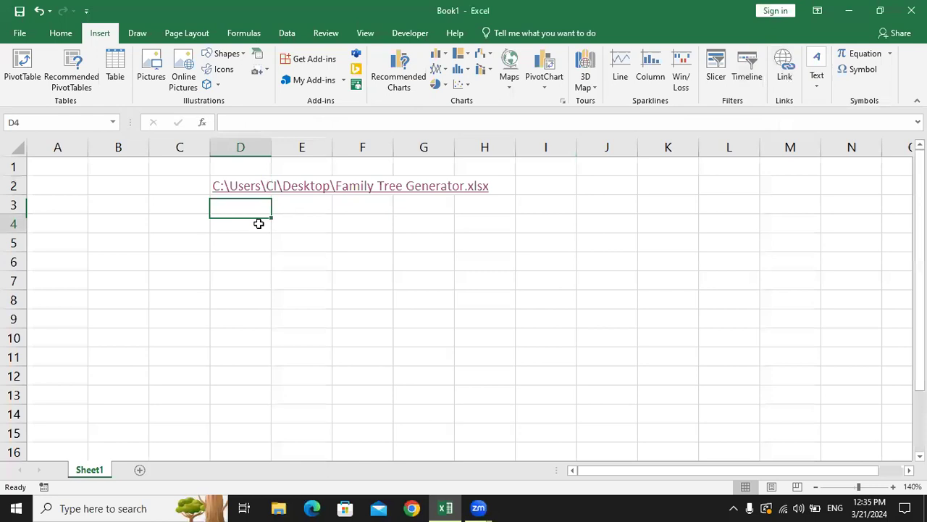
type("File")
key("Return")
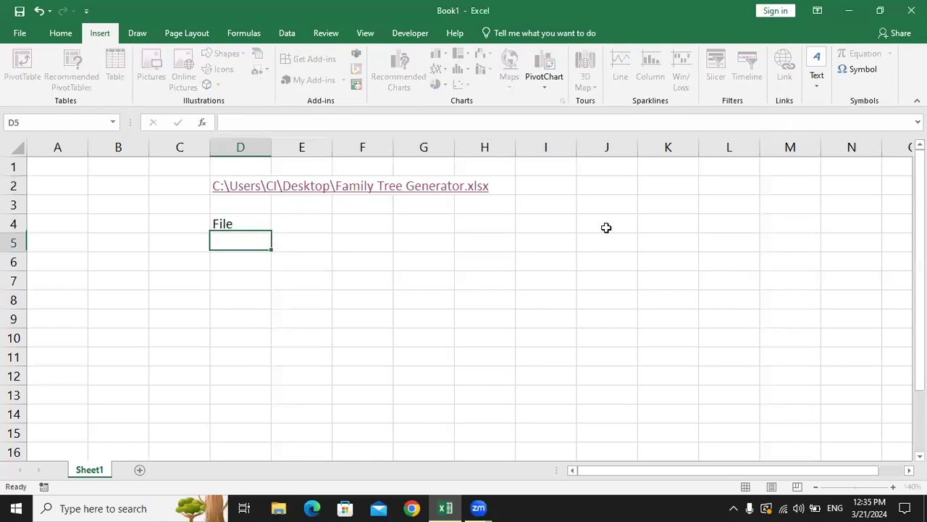
type("Folder")
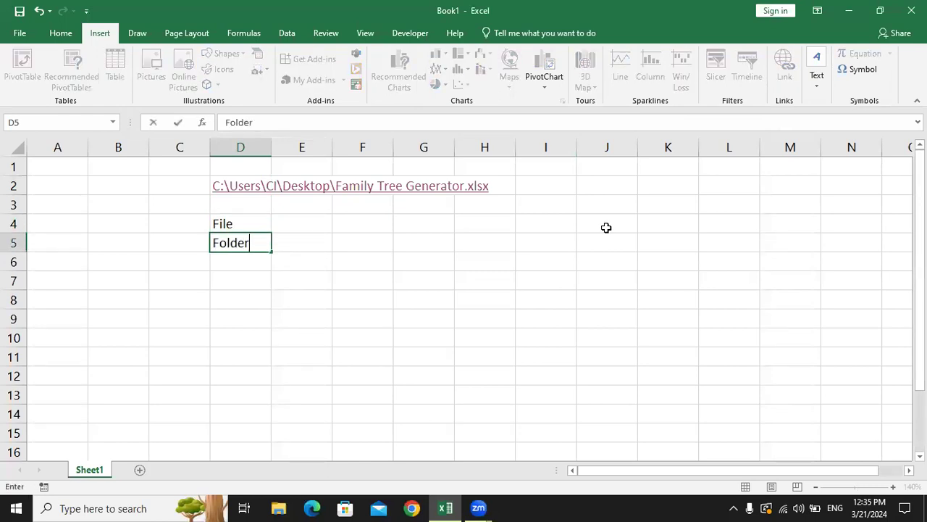
key("Return")
type("Image")
key("Return")
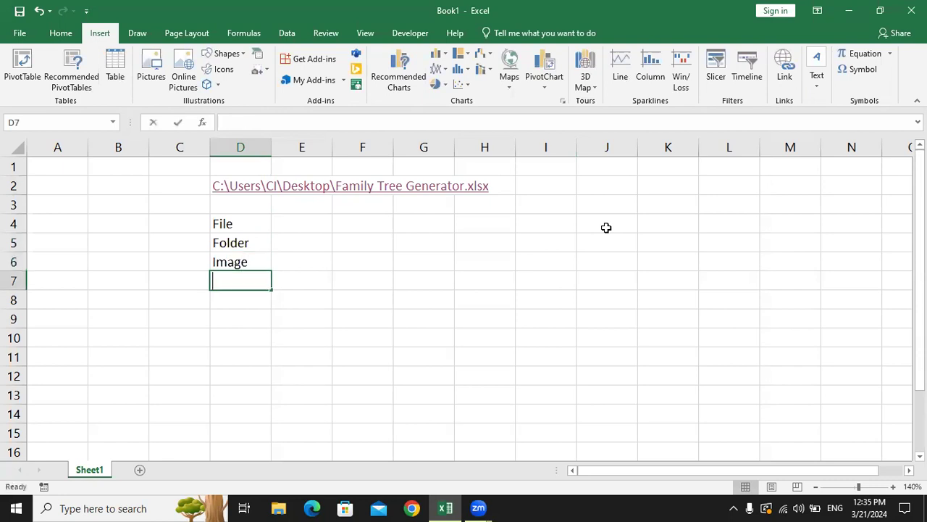
type("website")
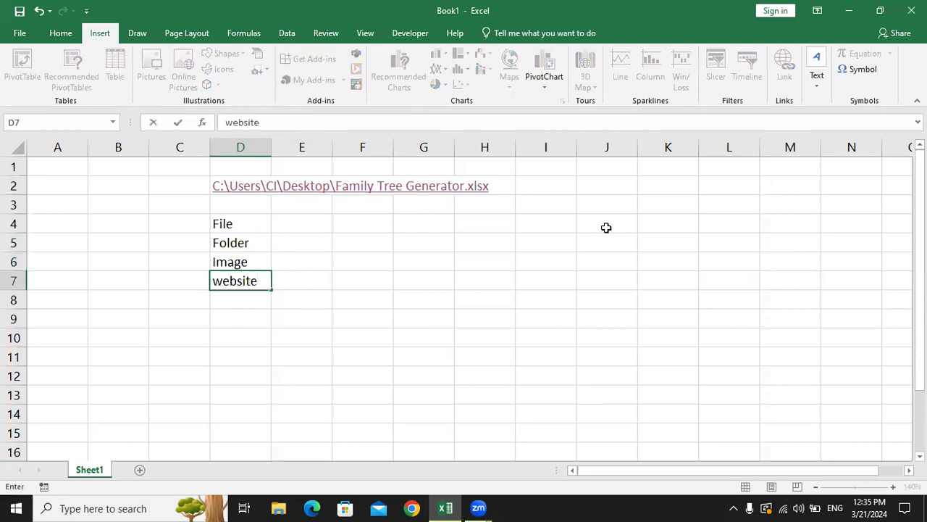
left_click(314, 223)
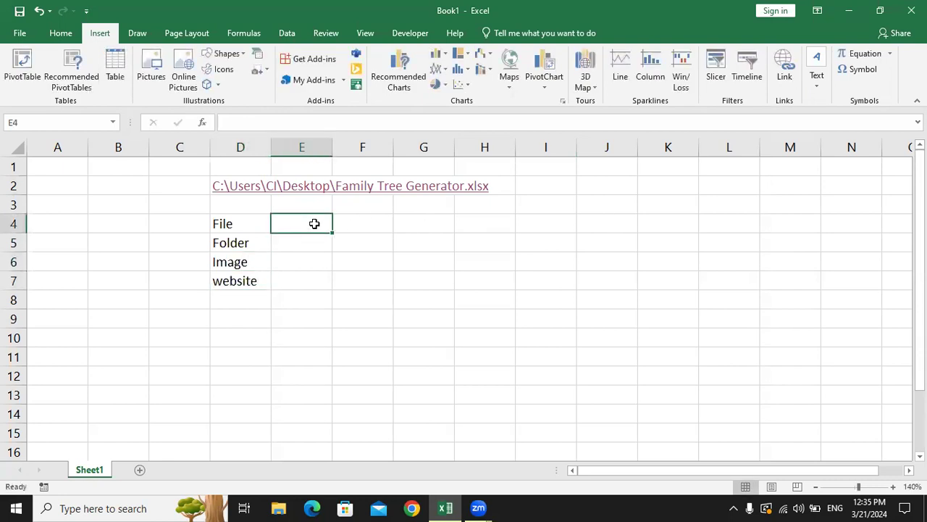
Insert a hyperlink in cell E4 to the Desktop file Insert Tab.pptx, keeping its full path as display text.
left_click(316, 286)
left_click(310, 229)
left_click(784, 69)
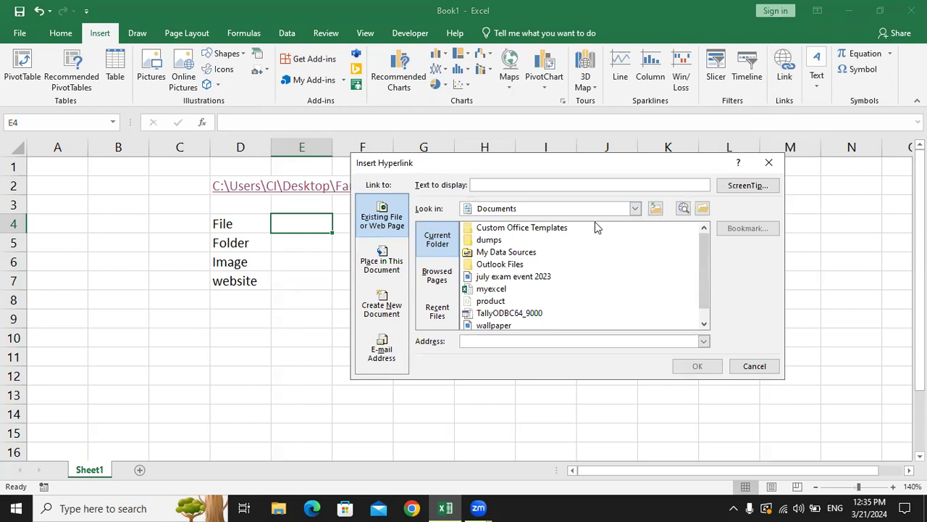
left_click(505, 209)
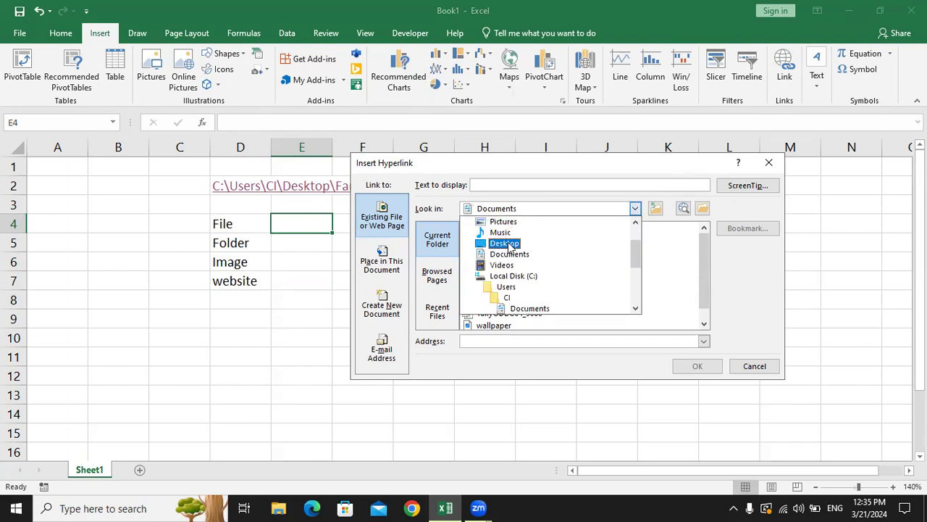
left_click(504, 244)
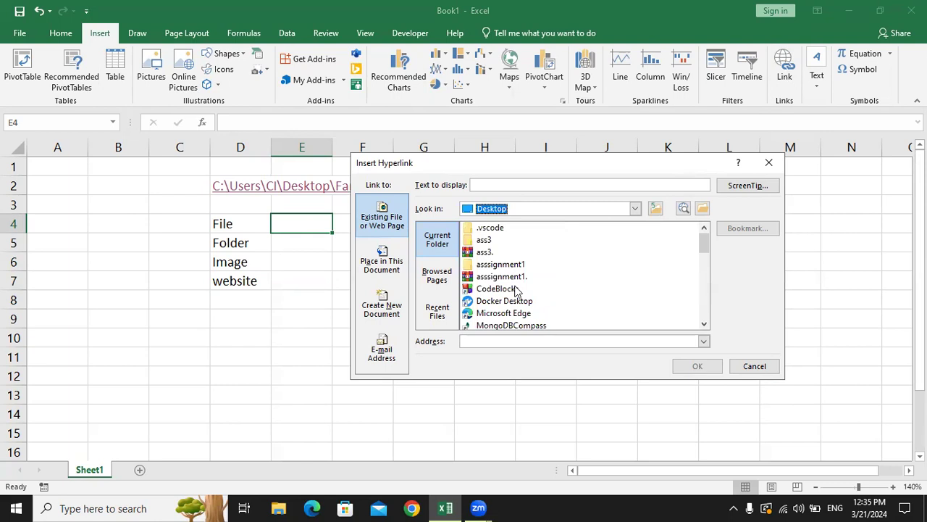
scroll(516, 289, "down", 5)
scroll(516, 290, "down", 1)
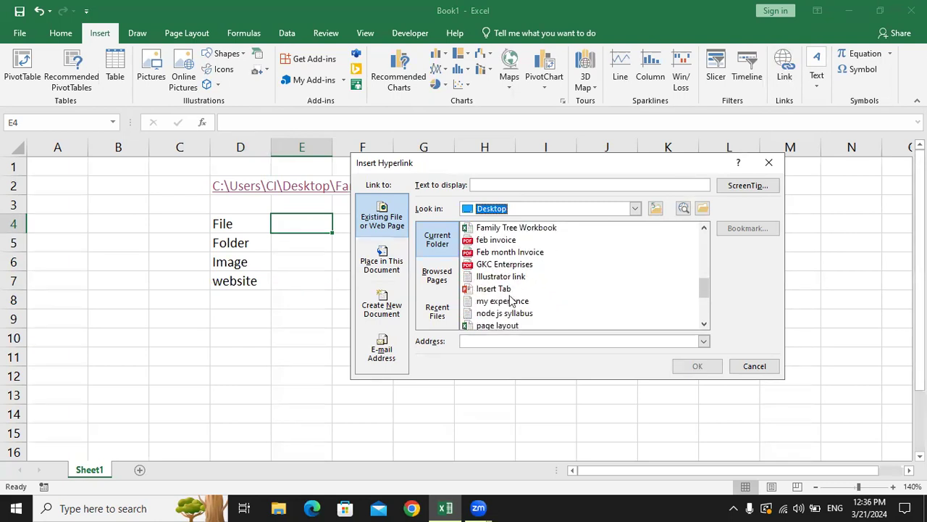
scroll(509, 302, "down", 1)
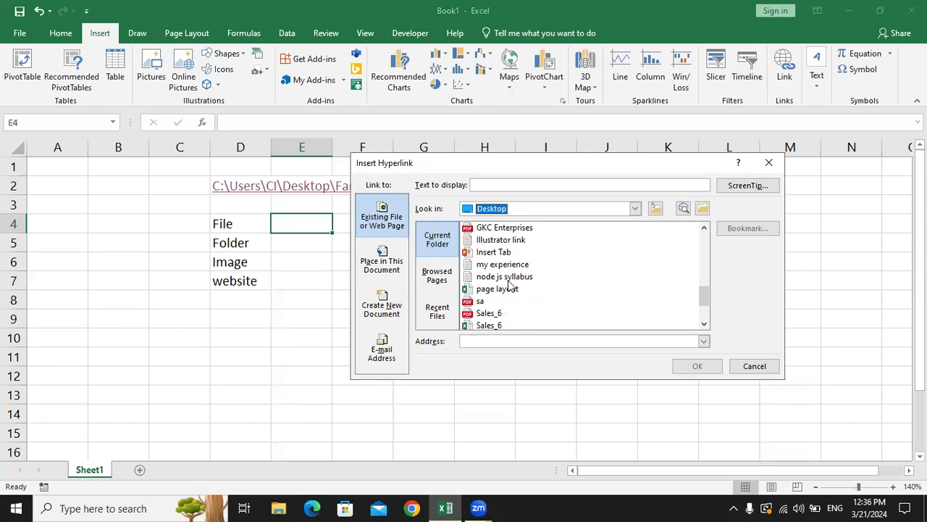
left_click(494, 253)
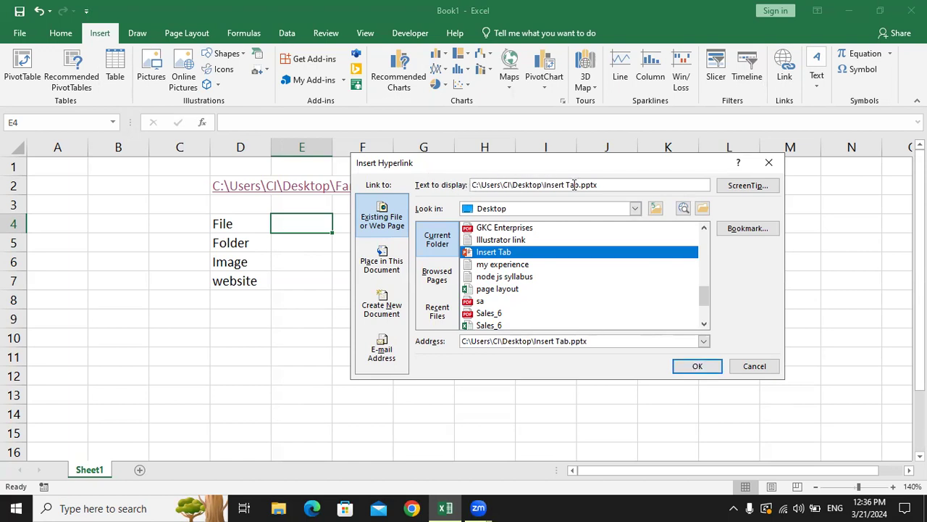
left_click(692, 365)
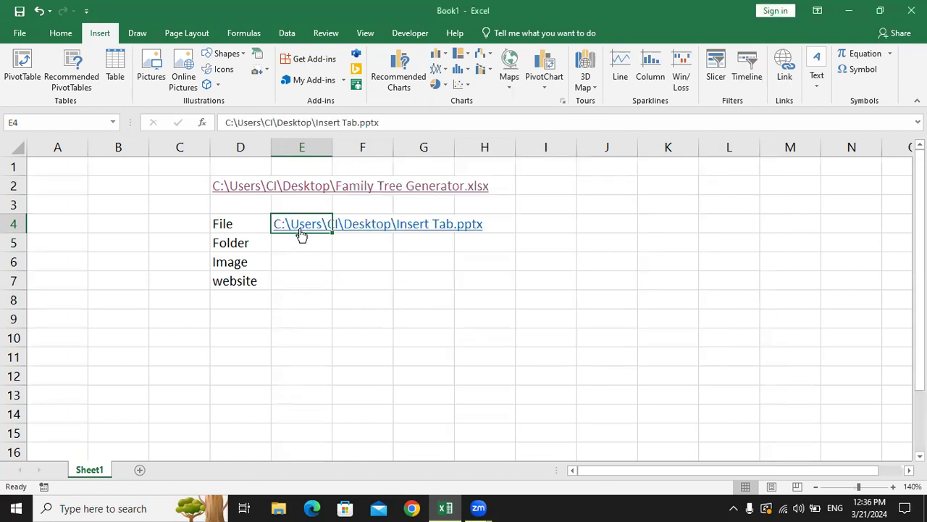
Test the full-path link in cell E4 by opening the Insert Tab presentation, and close it.
left_click(302, 234)
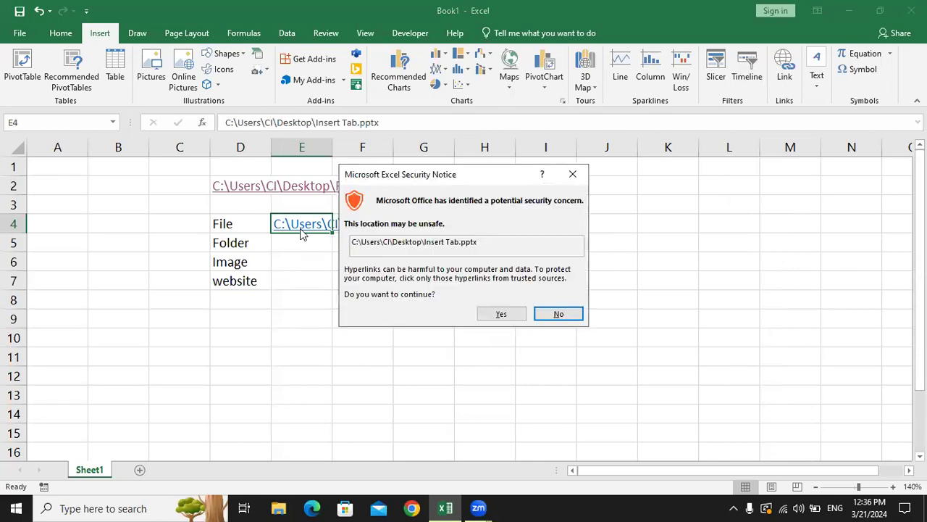
left_click(487, 317)
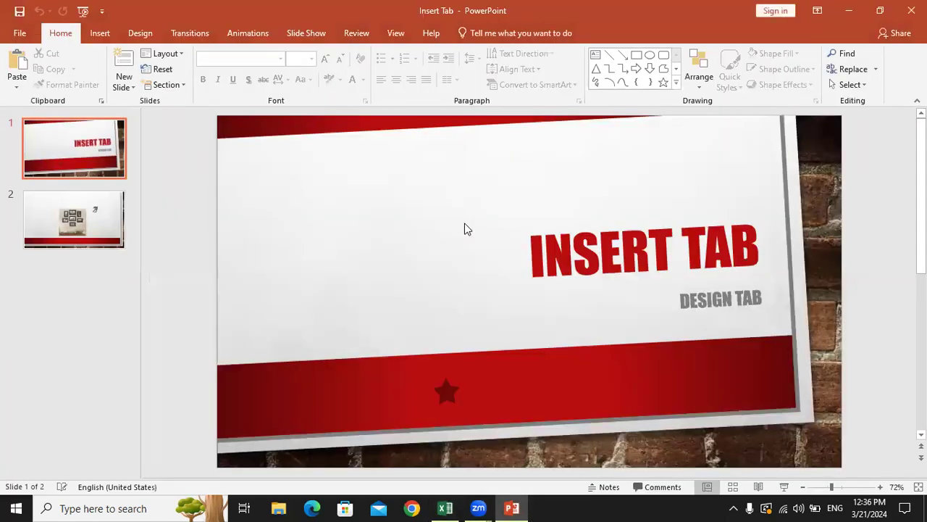
left_click(912, 10)
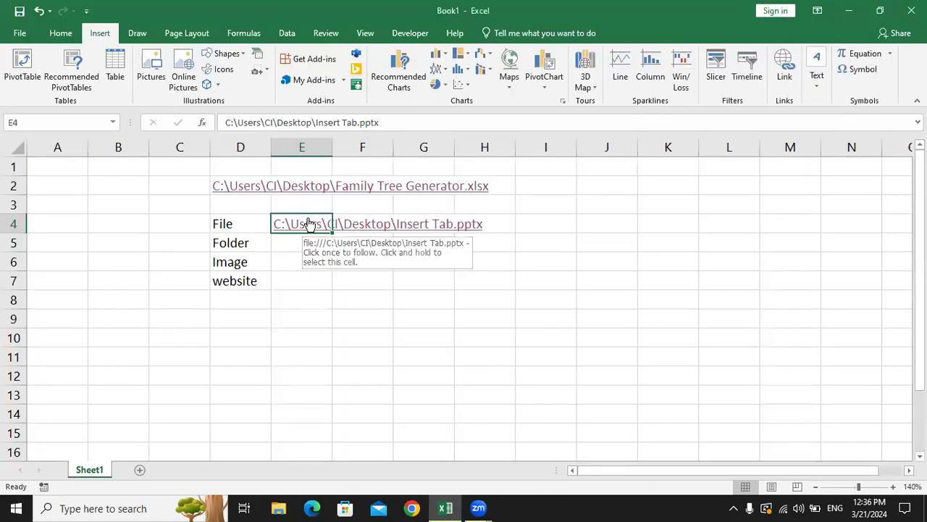
Delete the full-path hyperlink from cell E4.
left_click(311, 247)
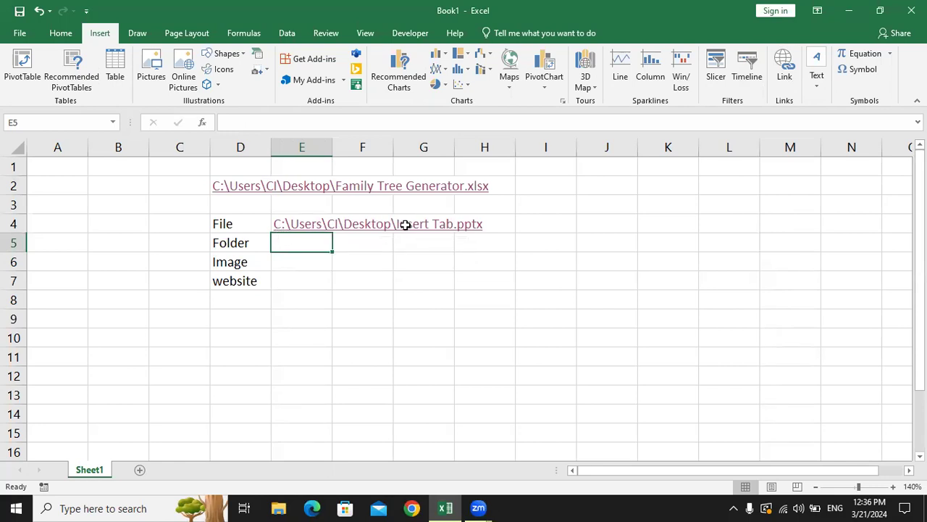
key("Up")
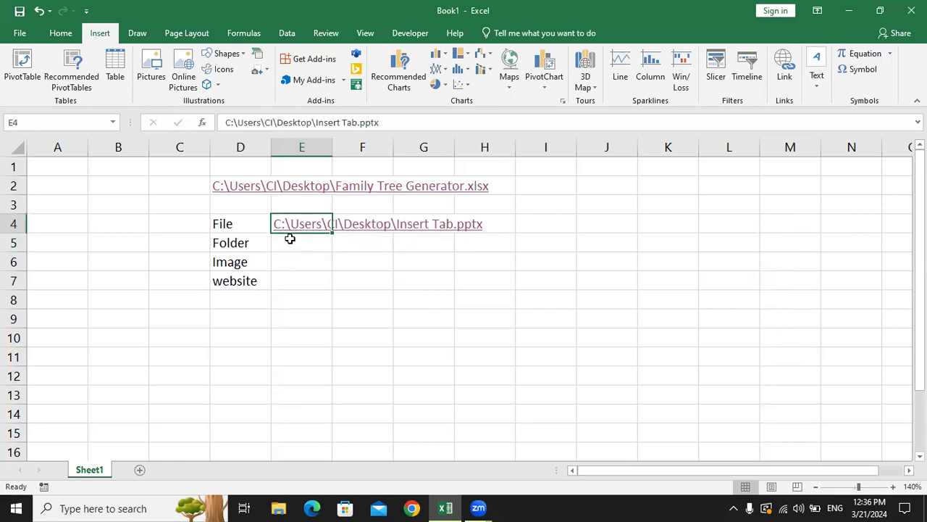
key("Delete")
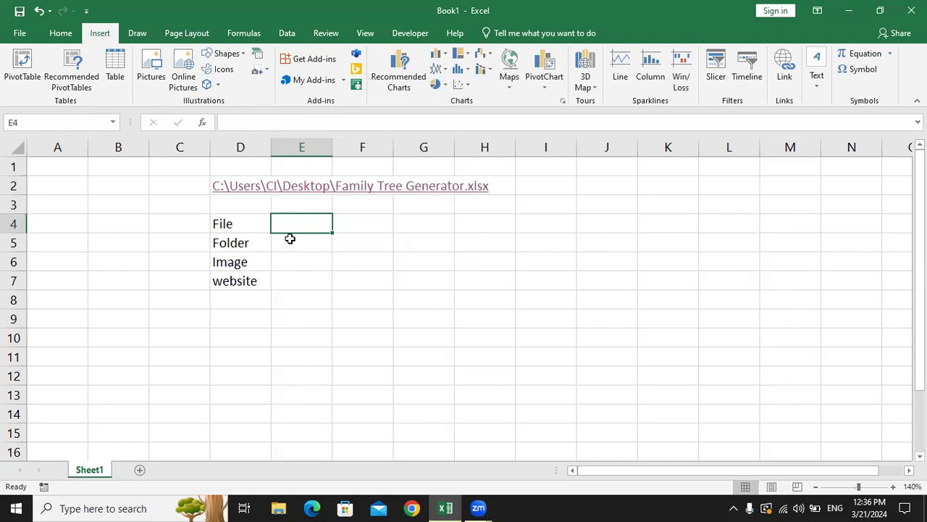
Choose the Desktop file Insert Tab.pptx as the target of a new hyperlink in cell E4.
left_click(785, 72)
left_click(565, 212)
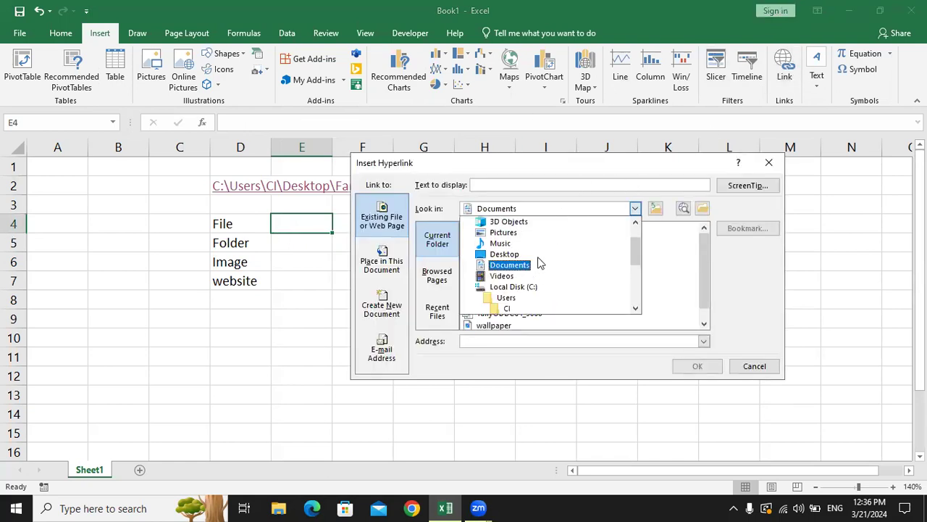
left_click(495, 283)
scroll(497, 286, "down", 5)
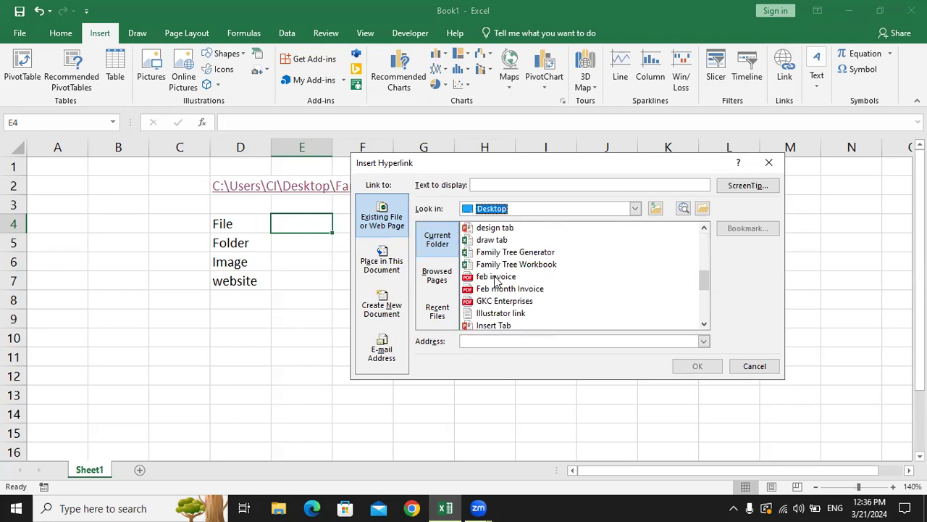
scroll(500, 294, "down", 1)
scroll(502, 295, "down", 1)
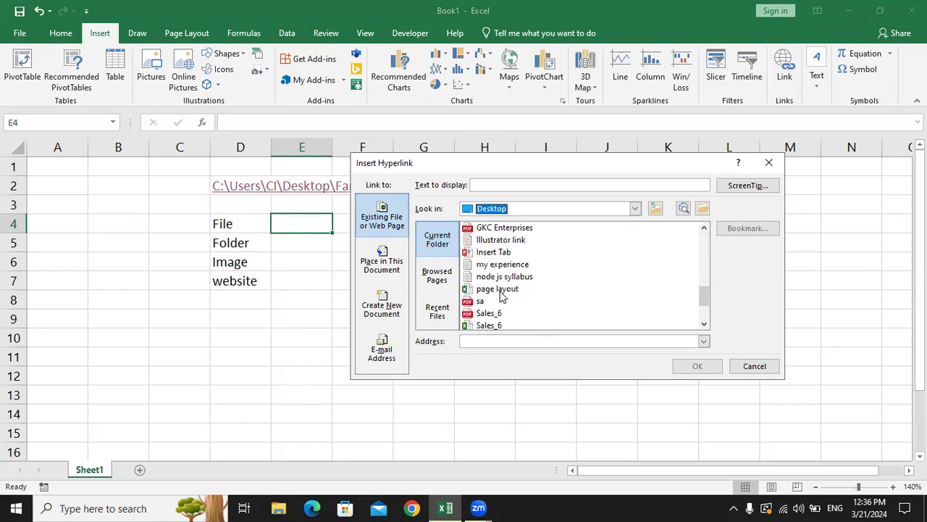
left_click(500, 254)
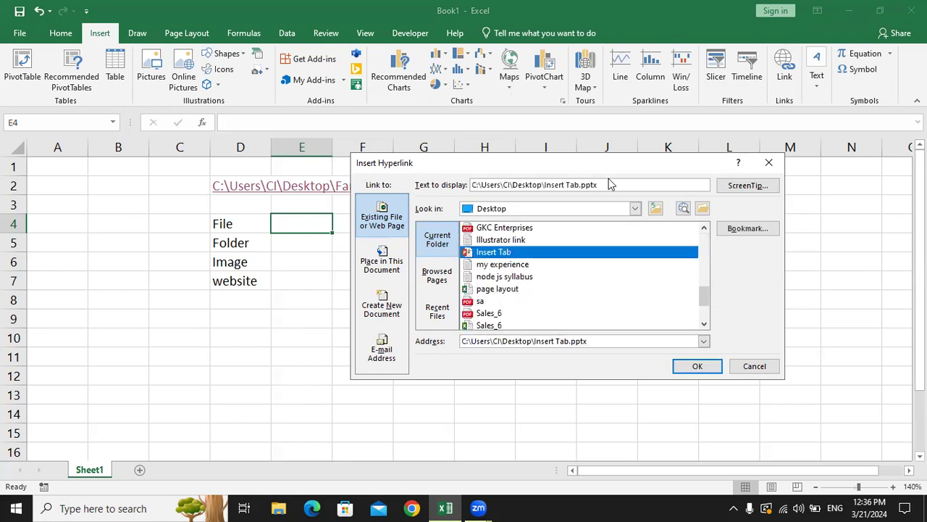
Replace the hyperlink's display text with Insert Tab and insert the link.
left_click_drag(597, 185, 461, 186)
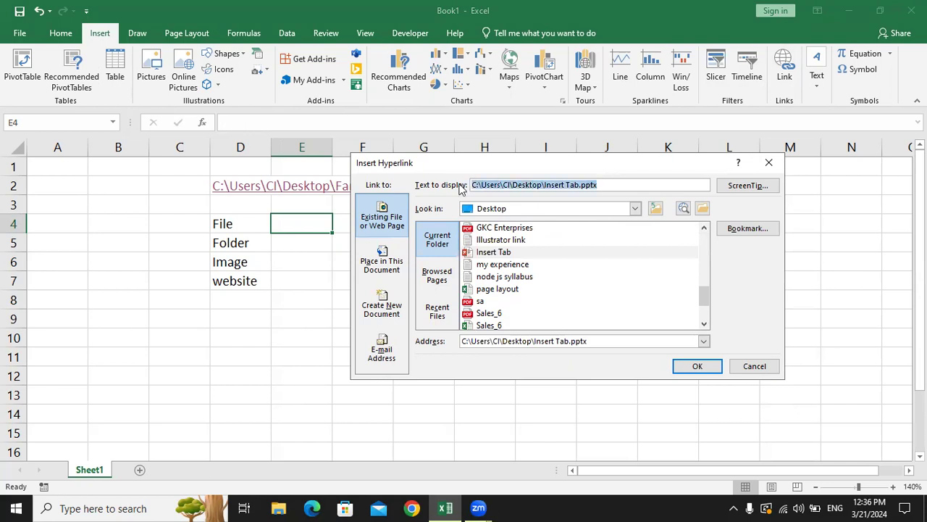
key("BackSpace")
type("Insert Tab")
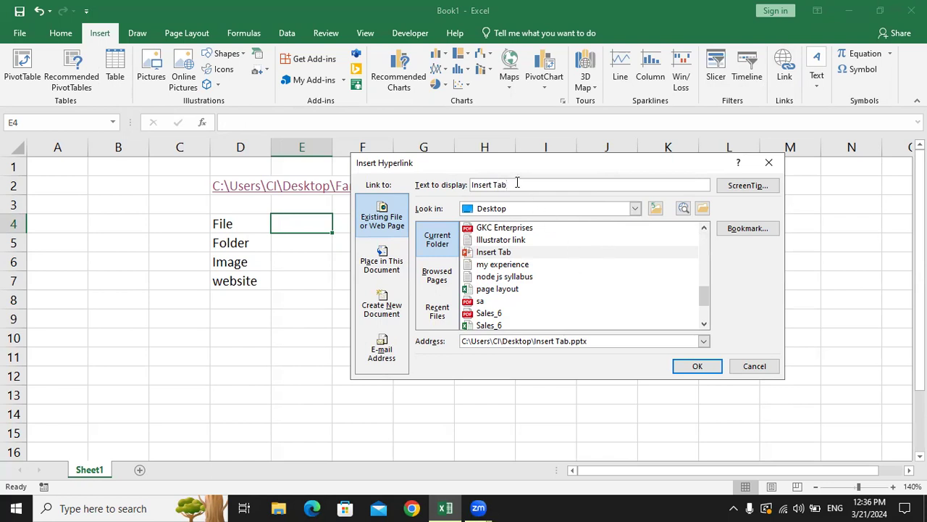
left_click_drag(510, 185, 467, 185)
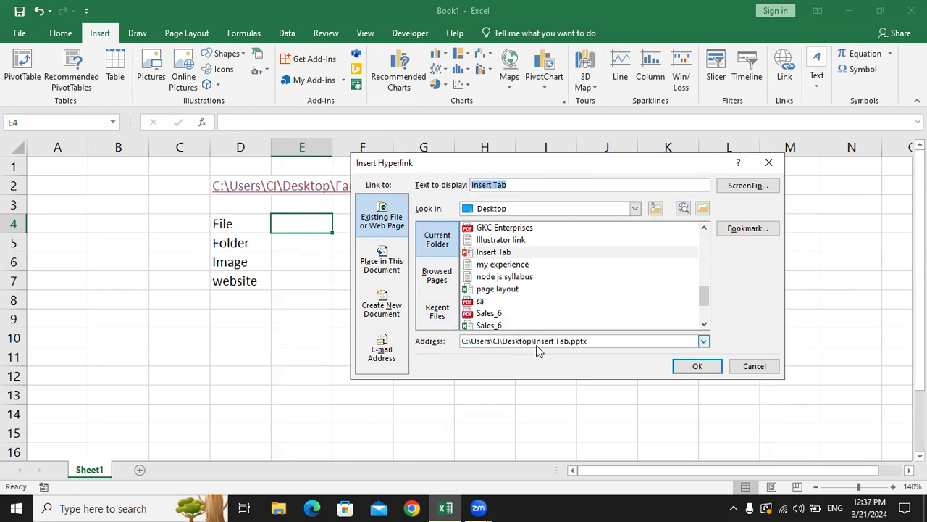
left_click(697, 366)
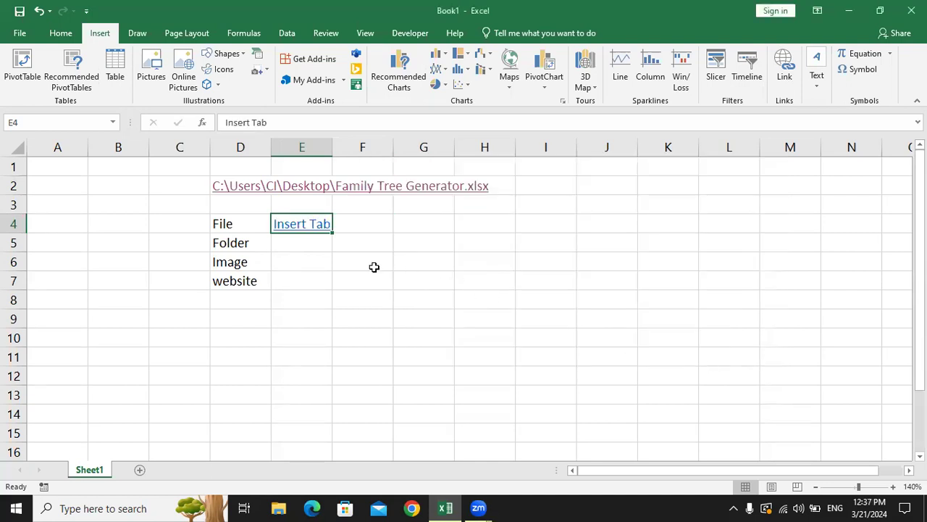
left_click(374, 267)
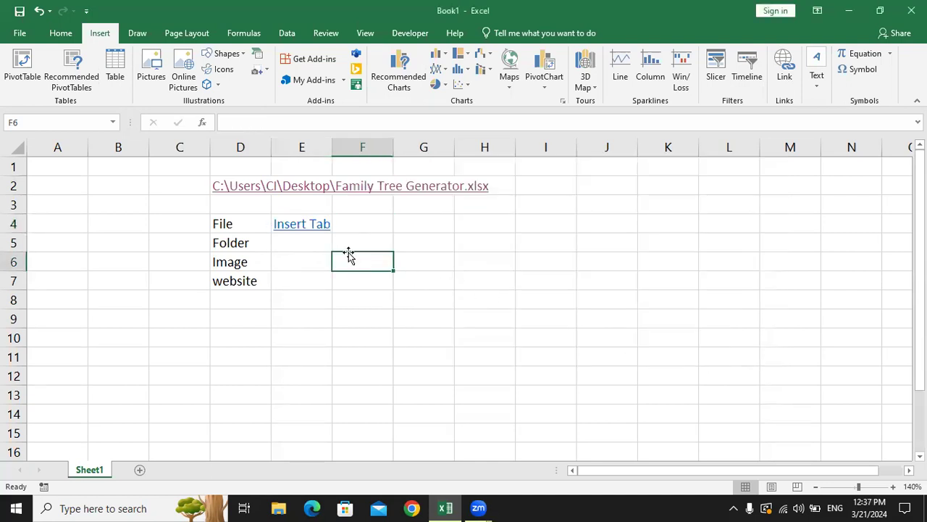
Follow the Insert Tab link in cell E4 to check that it opens the presentation, and close the presentation.
left_click(290, 229)
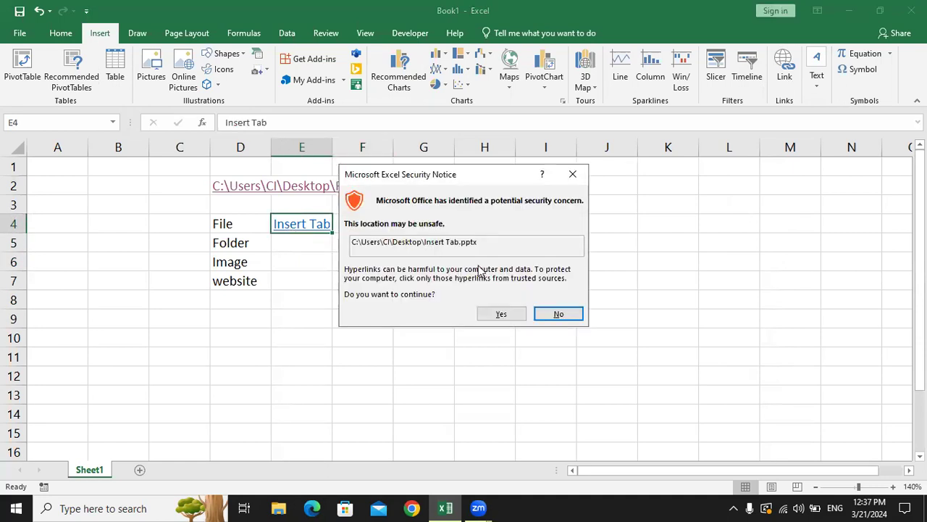
left_click(511, 313)
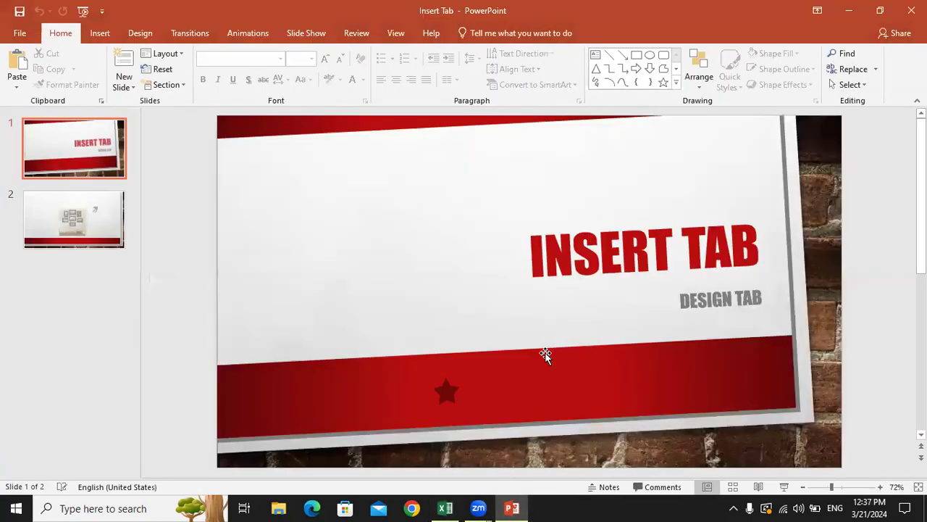
left_click(911, 10)
left_click(285, 264)
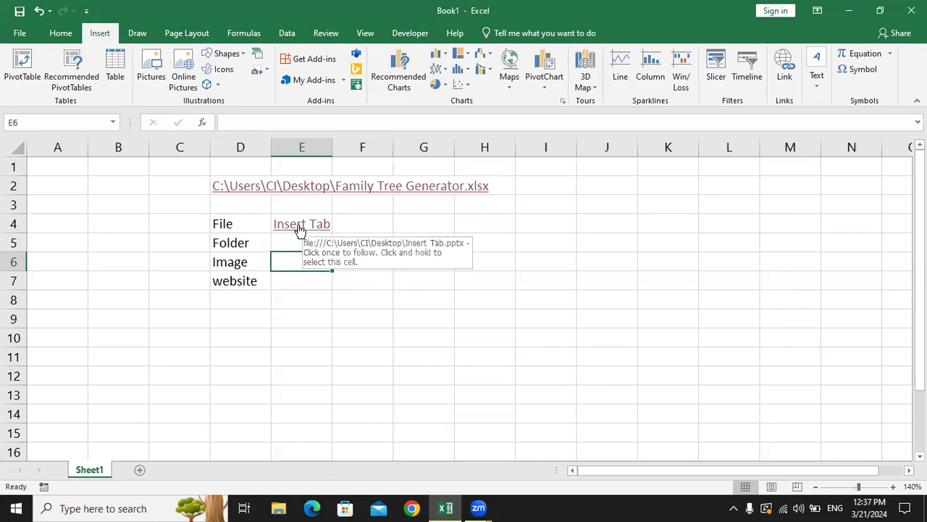
Add the ScreenTip "This is Insert tab file" to the Insert Tab hyperlink in cell E4.
left_click(298, 245)
key("Up")
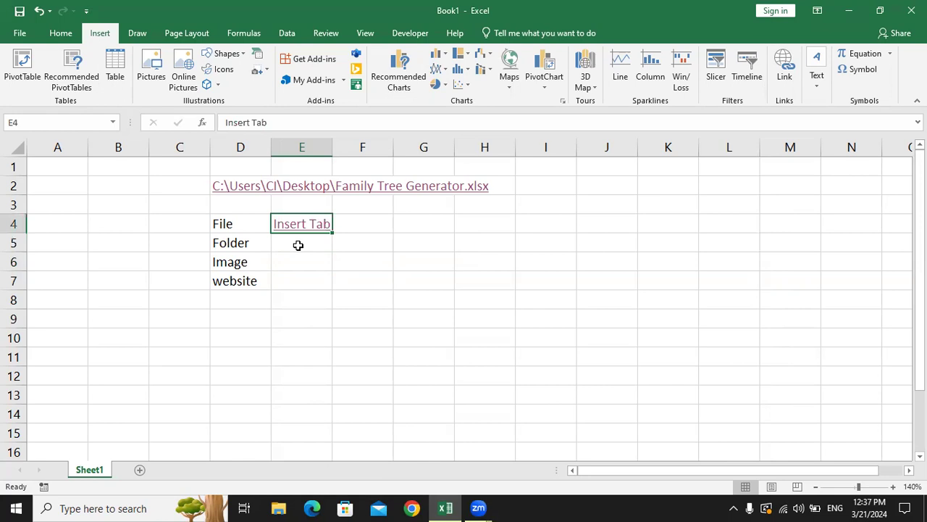
left_click(775, 67)
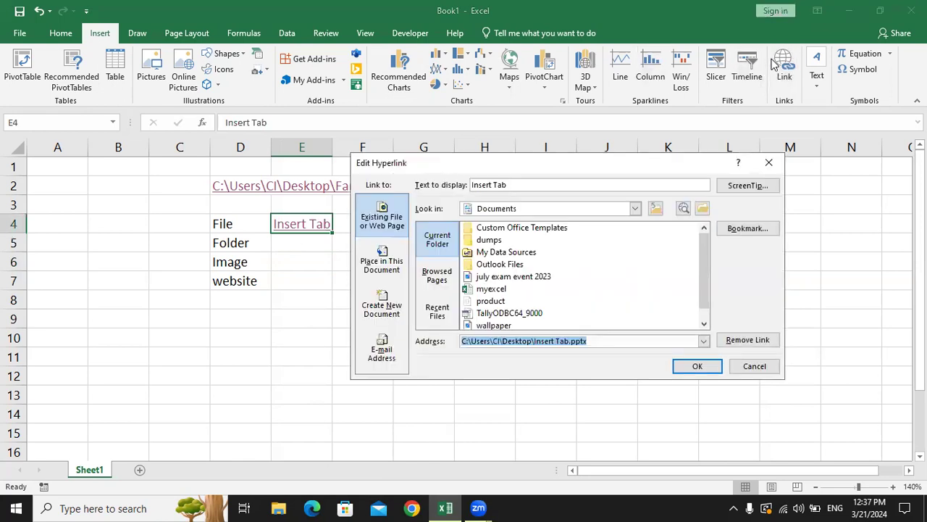
left_click(746, 189)
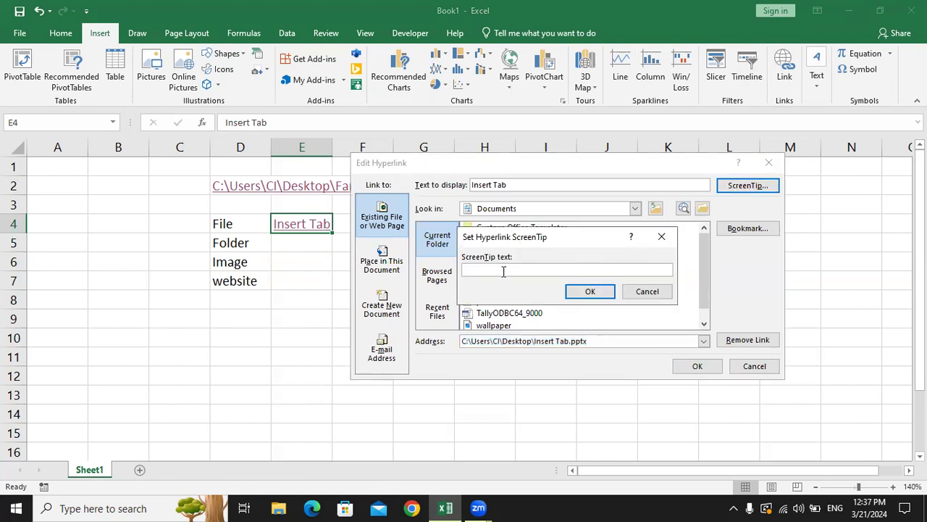
type("This is Insert tab file")
left_click(590, 292)
left_click(695, 366)
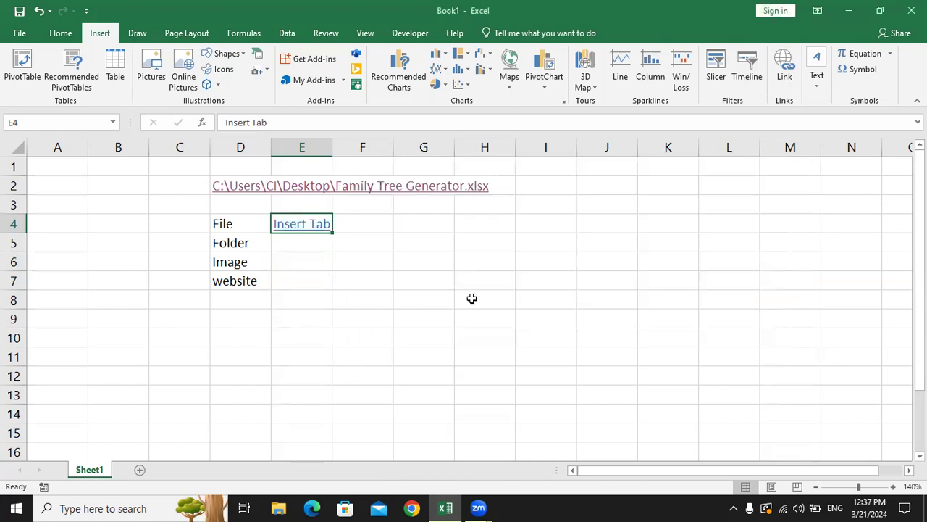
Check the ScreenTip of the Insert Tab link in E4, follow the link to the presentation, and close it.
mouse_move(309, 227)
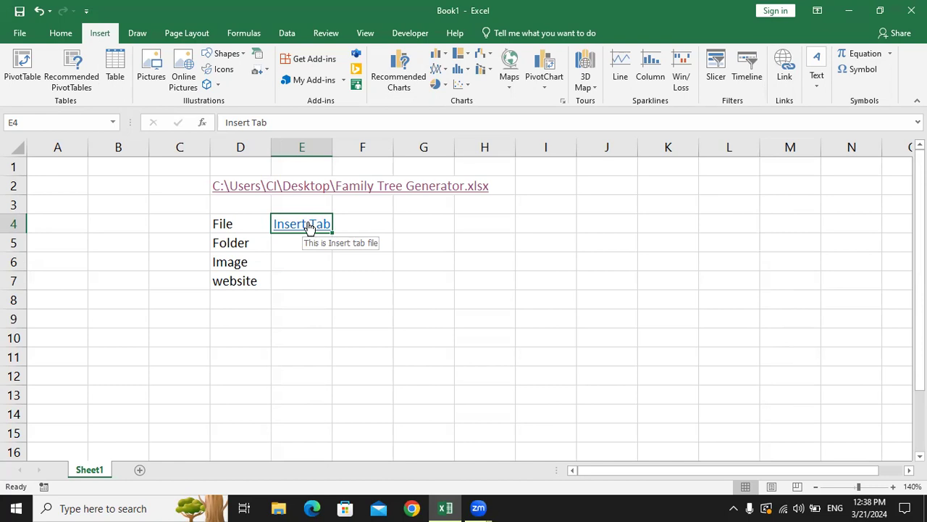
left_click(309, 226)
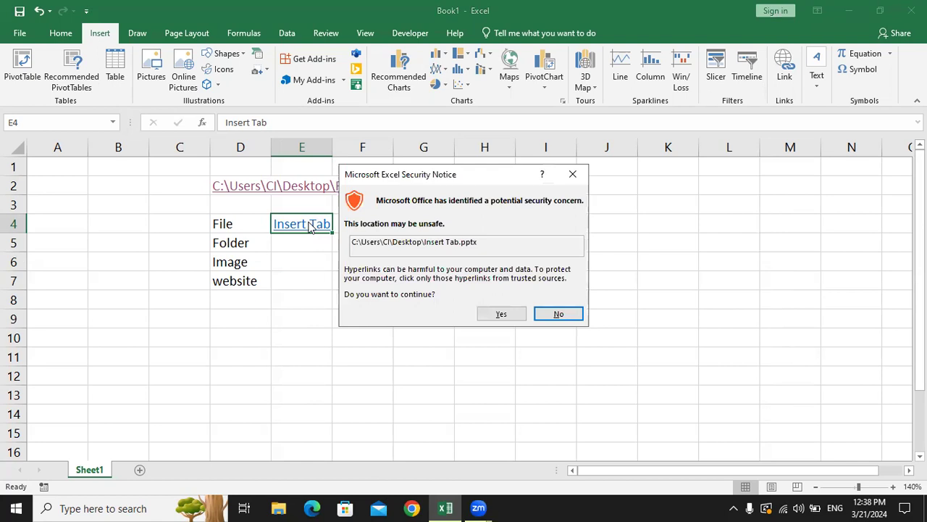
left_click(509, 312)
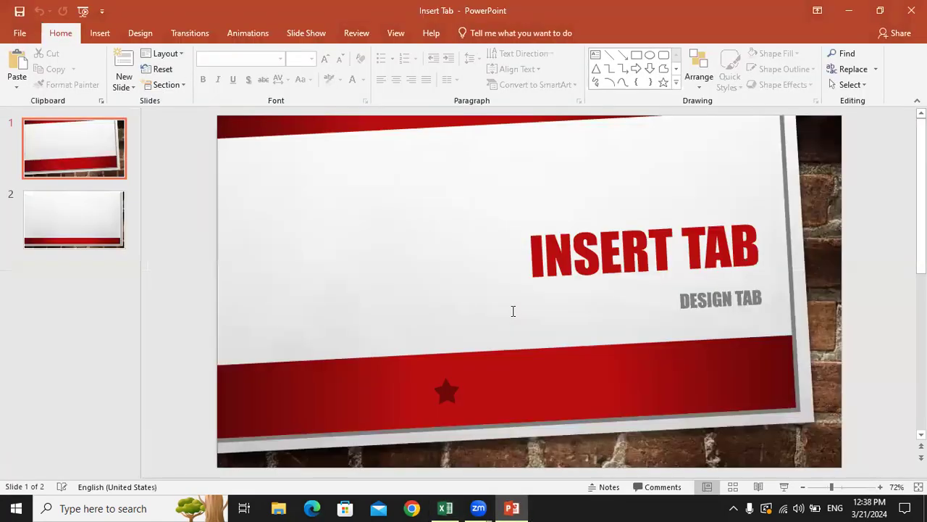
left_click(912, 10)
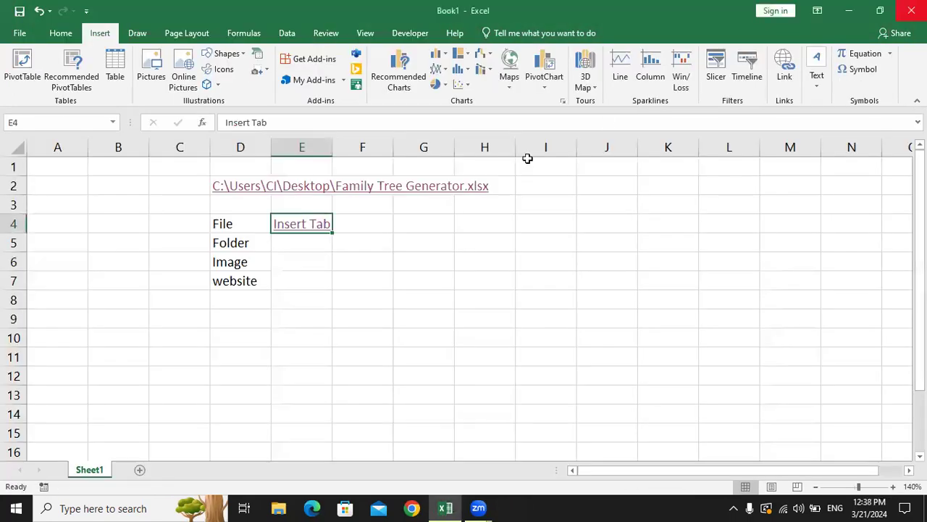
Choose the DESKTOP folder on the Data (D:) drive as the target of a new hyperlink in cell E5.
left_click(288, 246)
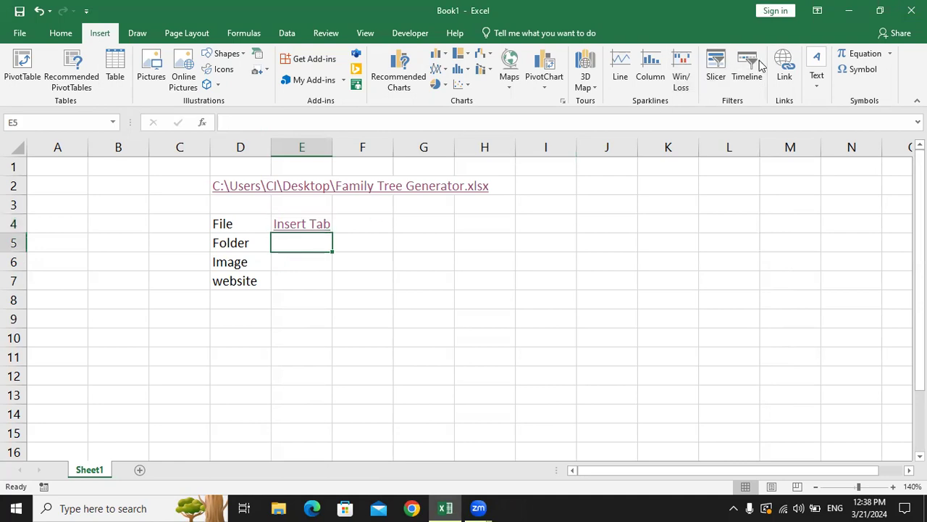
left_click(782, 65)
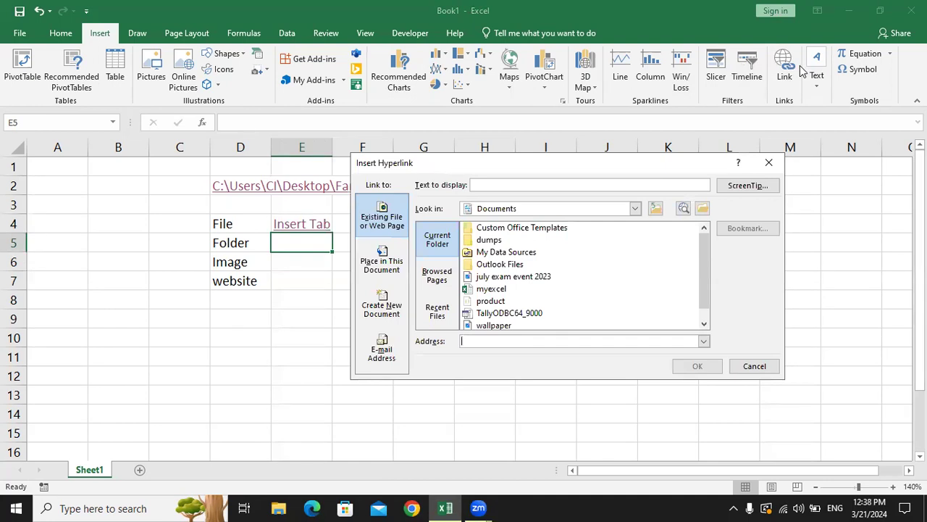
left_click(507, 208)
scroll(525, 281, "down", 1)
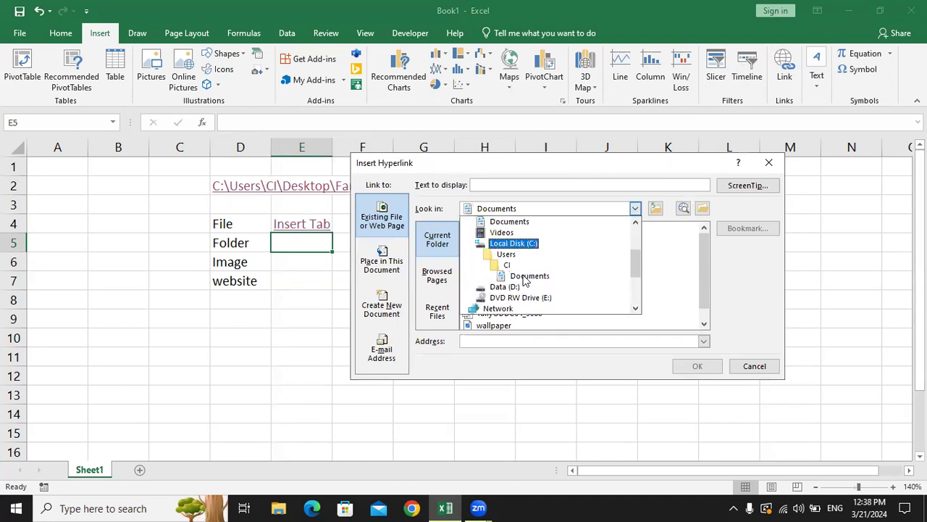
left_click(507, 287)
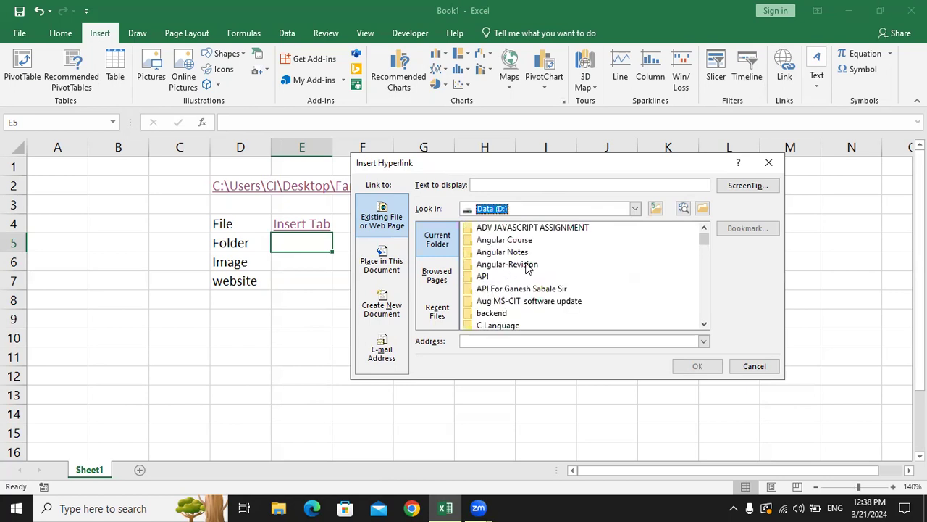
scroll(537, 269, "down", 3)
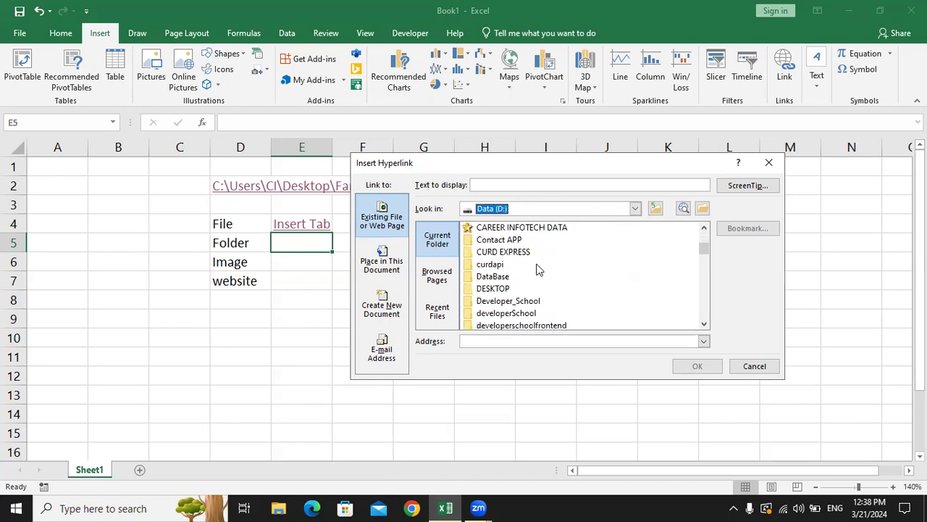
left_click(496, 289)
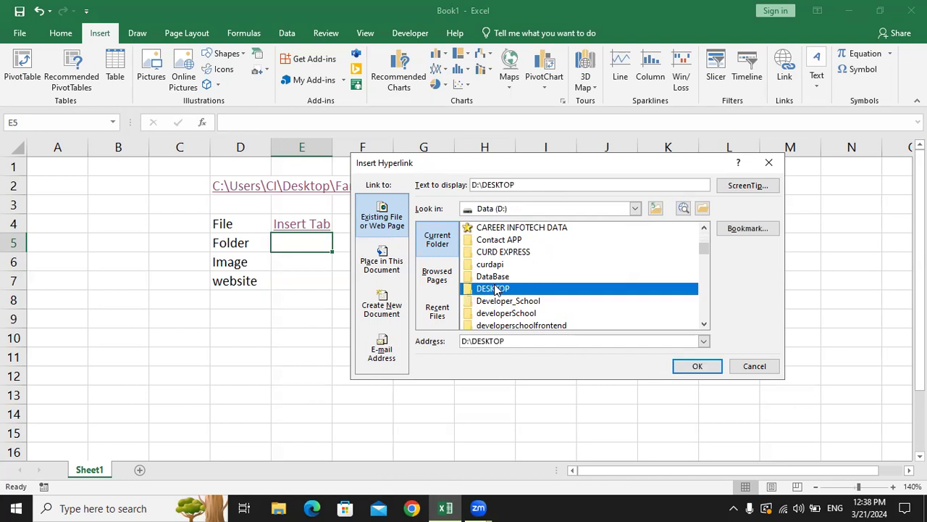
Shorten the folder hyperlink's display text to DESKTOP and insert the link.
left_click(477, 185)
key("BackSpace")
key("Delete")
key("Delete")
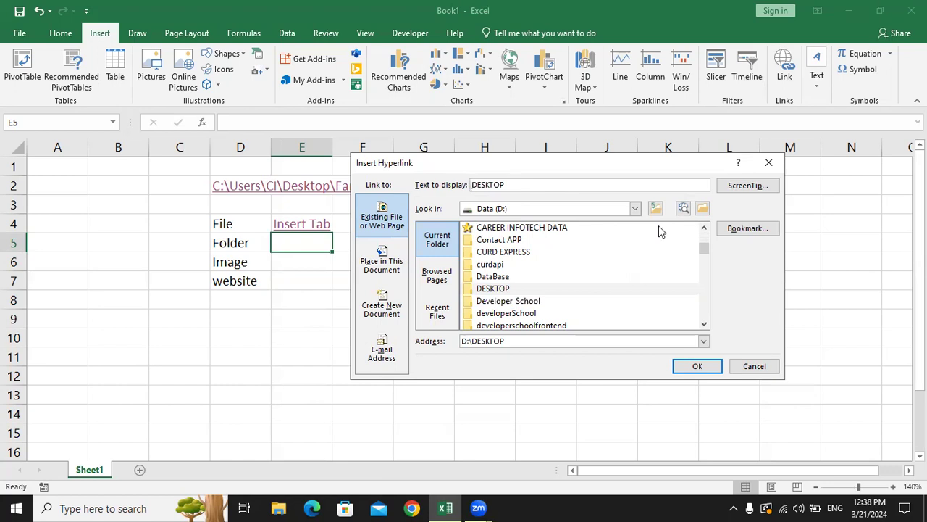
left_click_drag(517, 185, 429, 186)
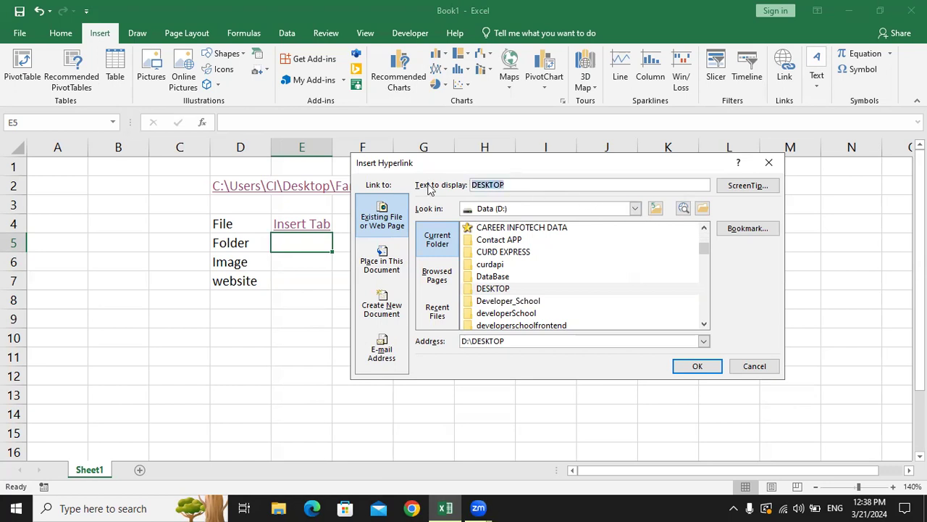
left_click(695, 366)
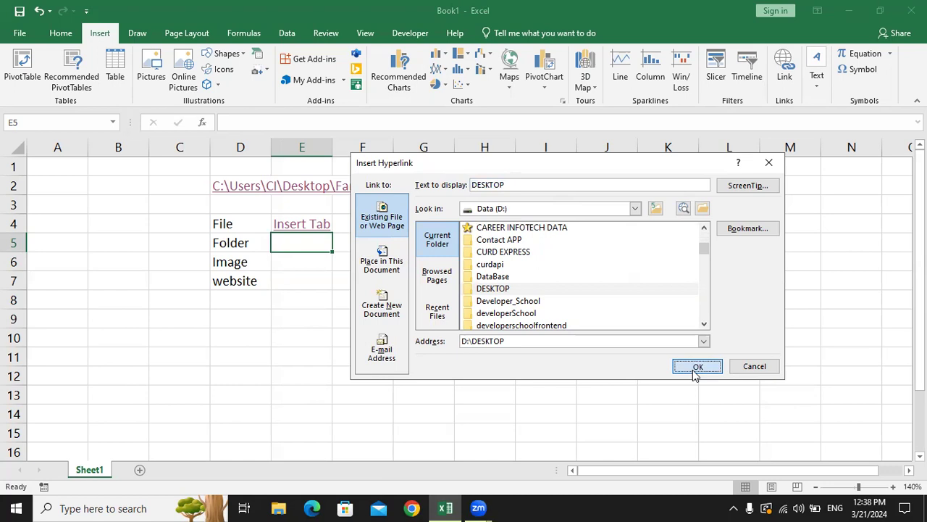
Follow the DESKTOP link in cell E5 to check that it opens the folder, and close the folder window.
left_click(292, 261)
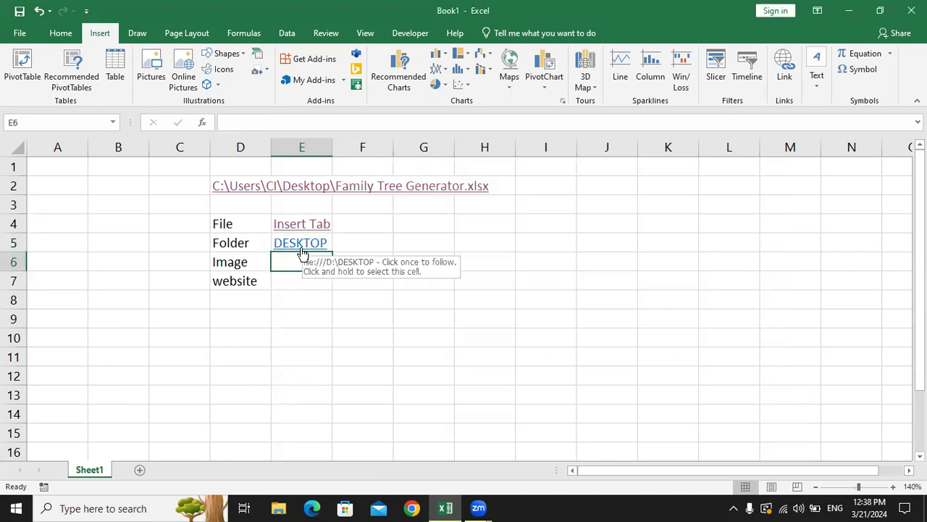
left_click(303, 252)
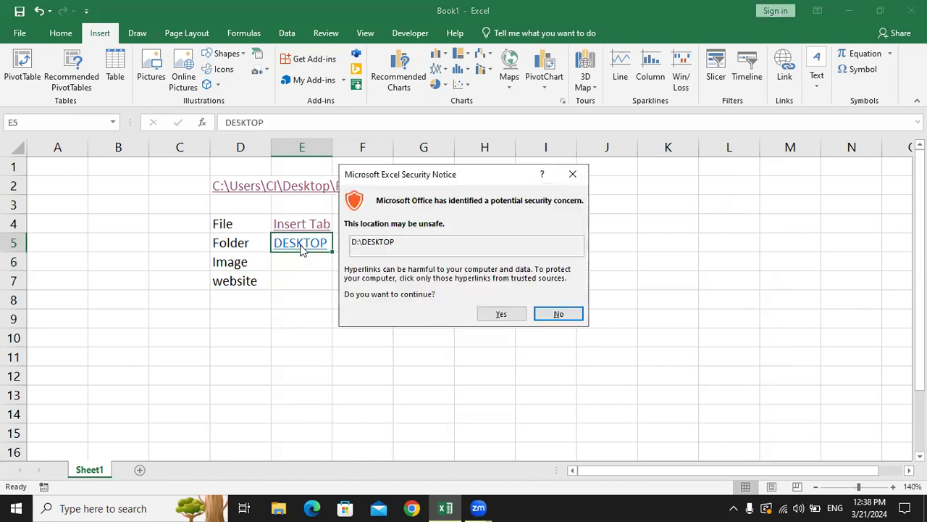
left_click(501, 313)
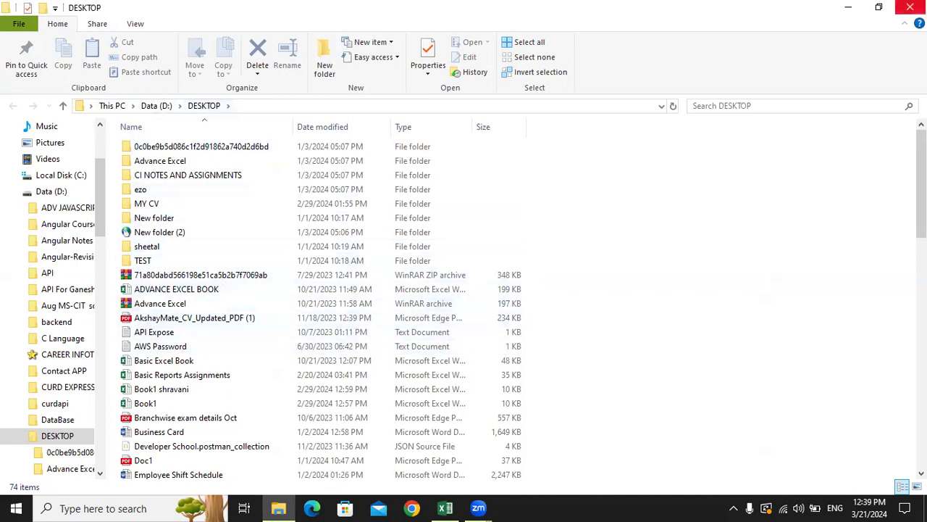
left_click(910, 7)
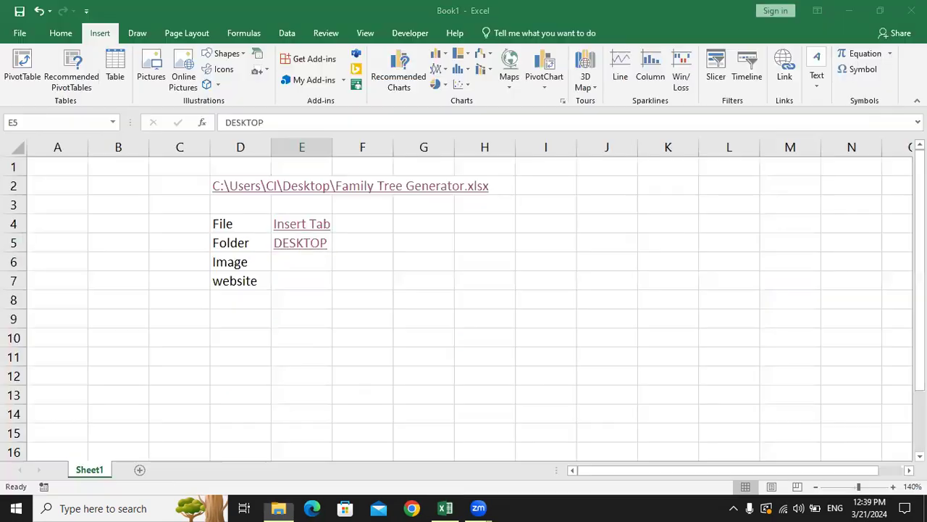
Choose Deepika-Padukone-in-Mumbai.jpg from the Pictures folder as the target of a new hyperlink in cell E6.
left_click(310, 266)
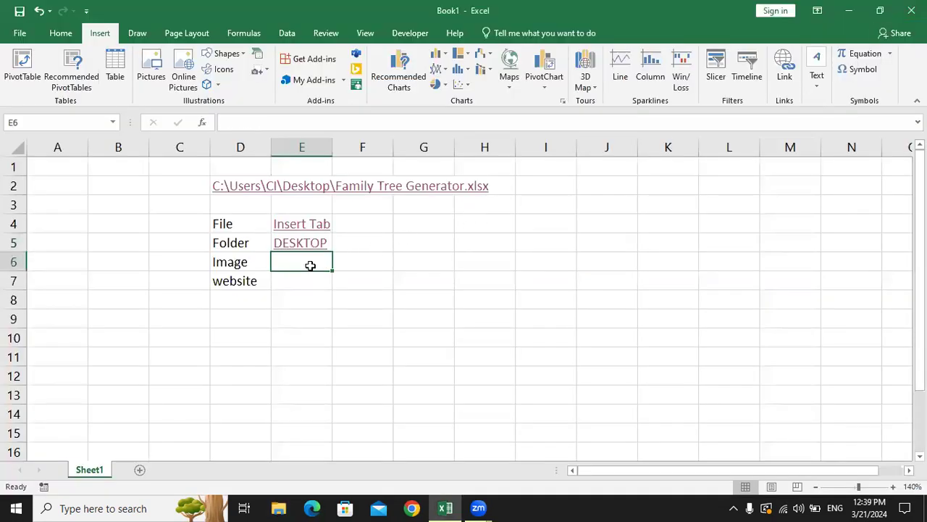
left_click(740, 58)
left_click(612, 87)
left_click(777, 73)
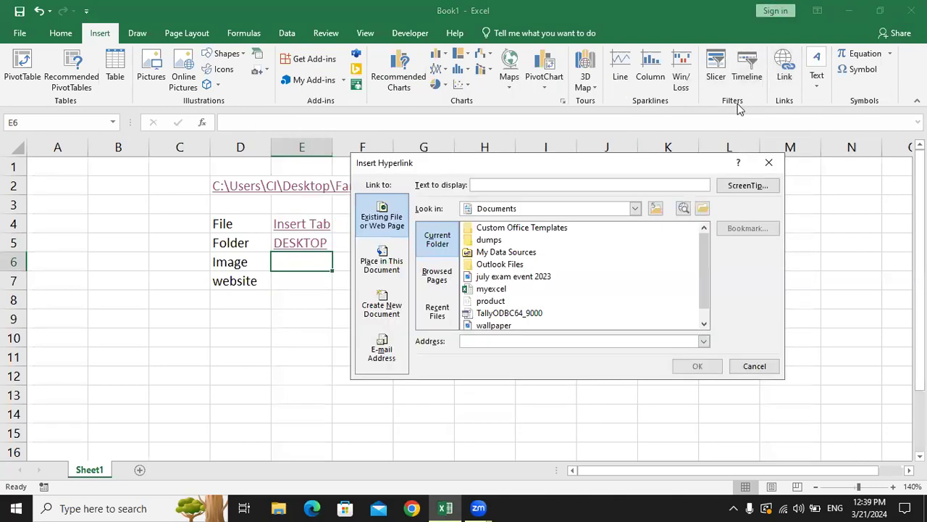
left_click(485, 210)
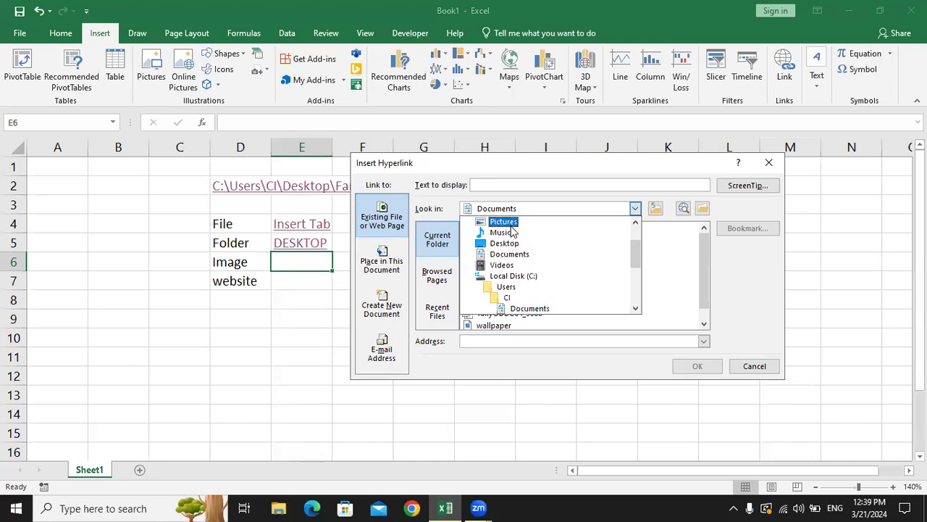
left_click(509, 224)
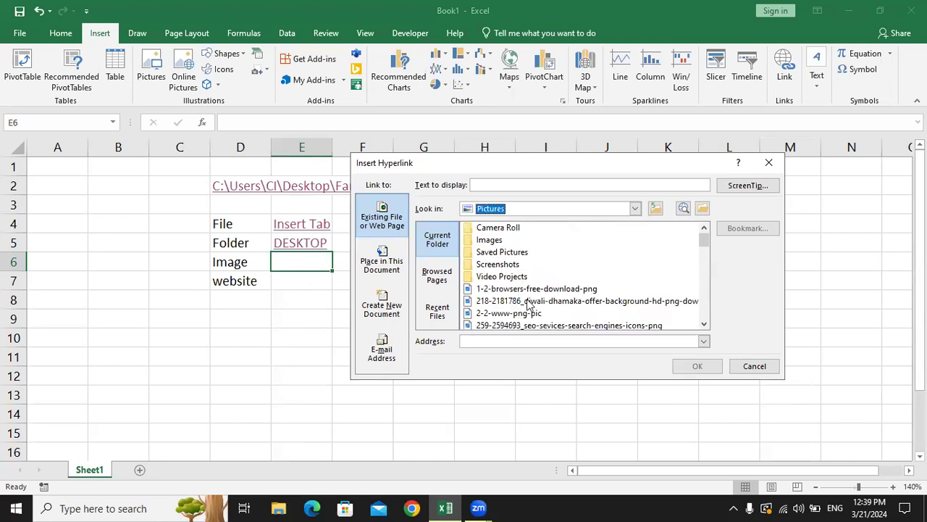
scroll(527, 305, "down", 1)
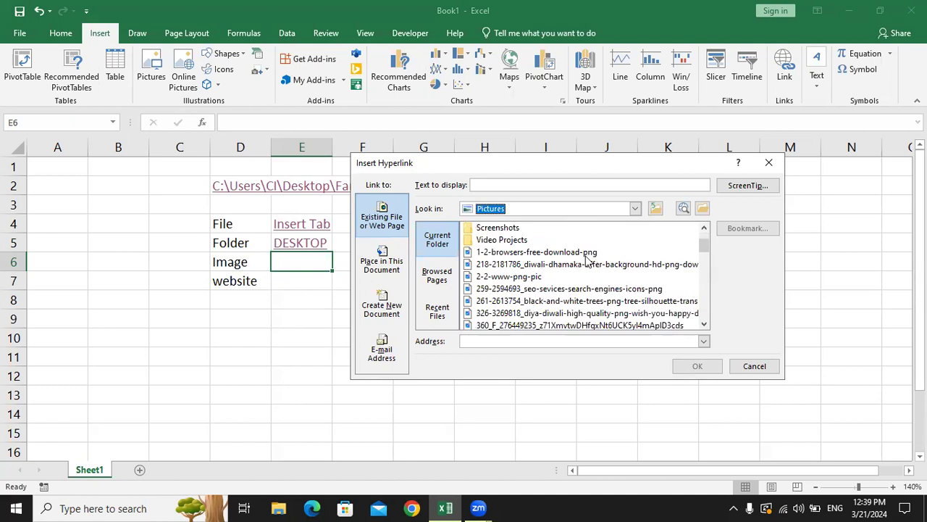
scroll(666, 297, "down", 1)
scroll(667, 298, "down", 1)
scroll(667, 299, "up", 1)
scroll(667, 298, "down", 5)
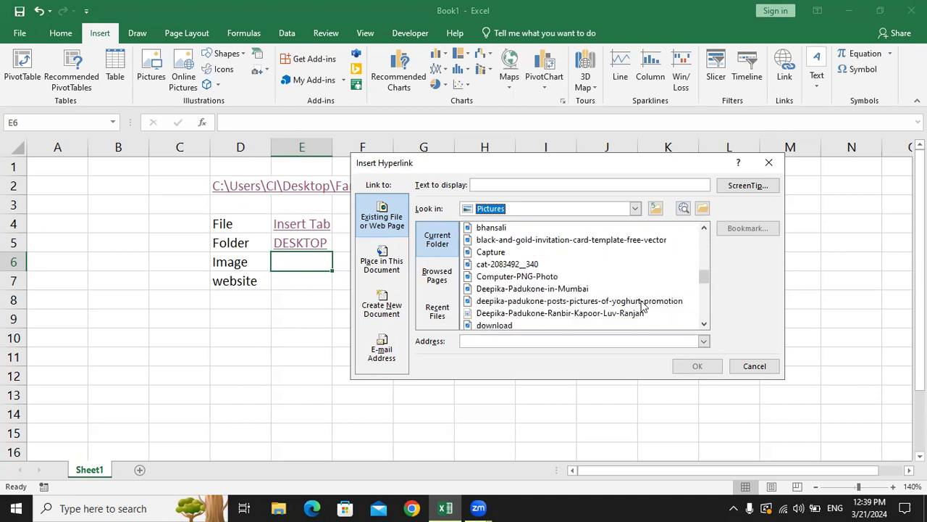
left_click(489, 291)
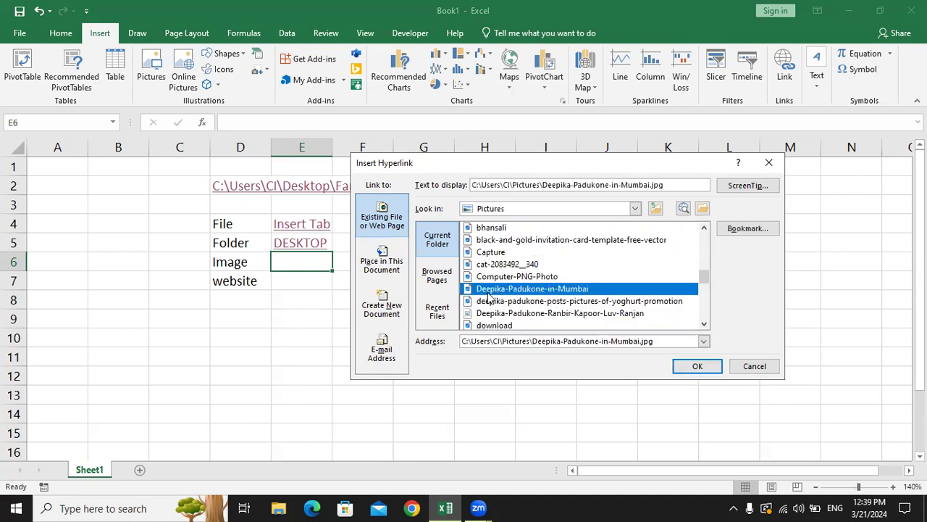
Replace the picture hyperlink's display text with "image" and insert the link.
left_click_drag(668, 185, 458, 186)
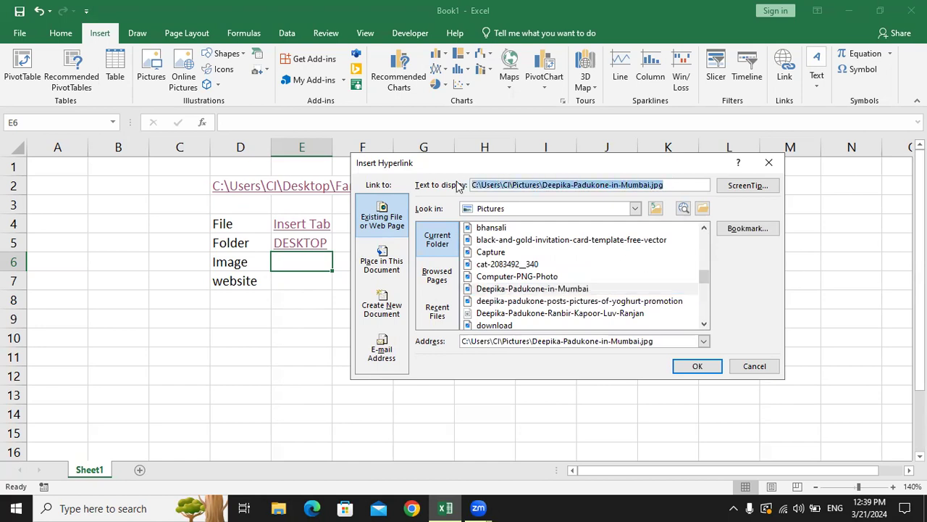
key("BackSpace")
type("image")
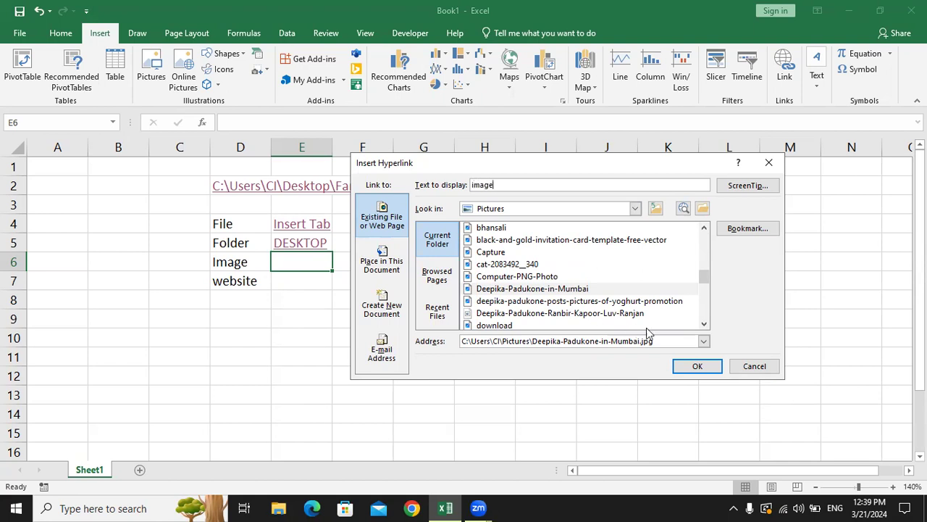
left_click(685, 371)
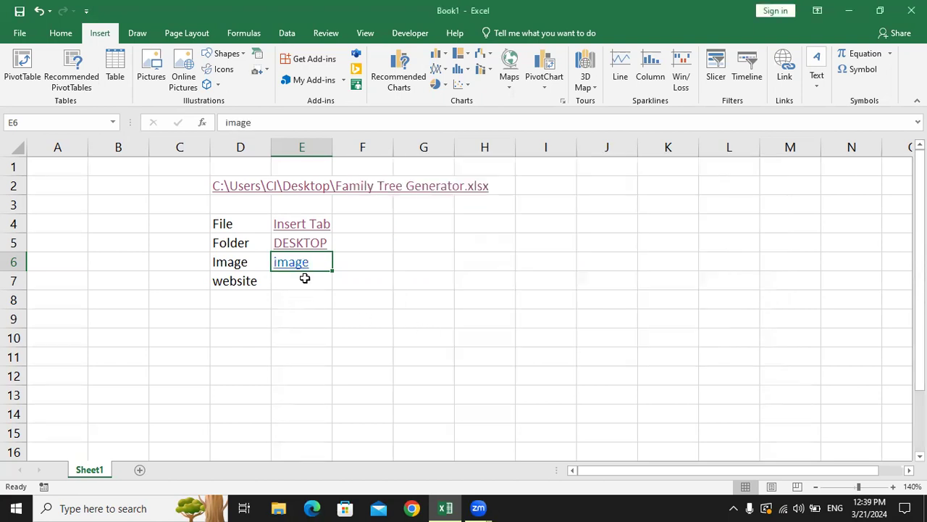
Follow the image link in cell E6 to check that it opens the picture, and close the picture viewer.
left_click(291, 262)
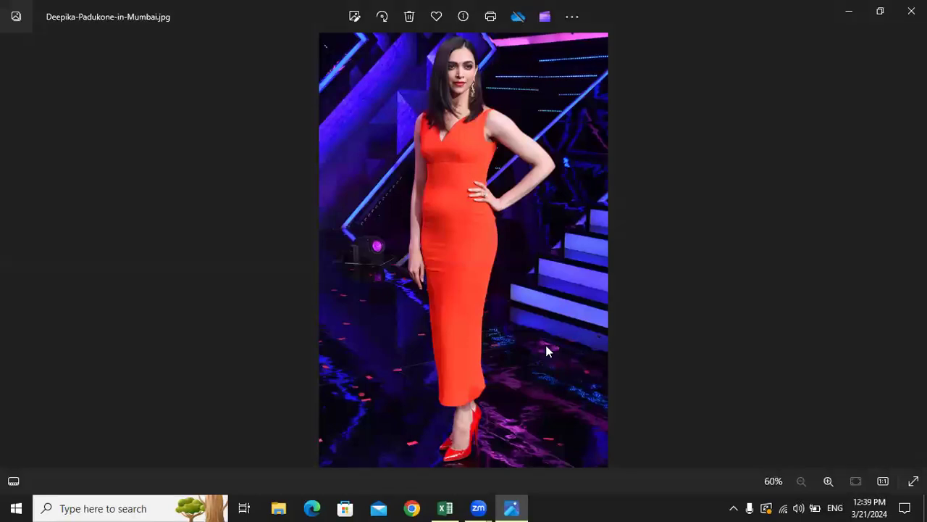
left_click(911, 10)
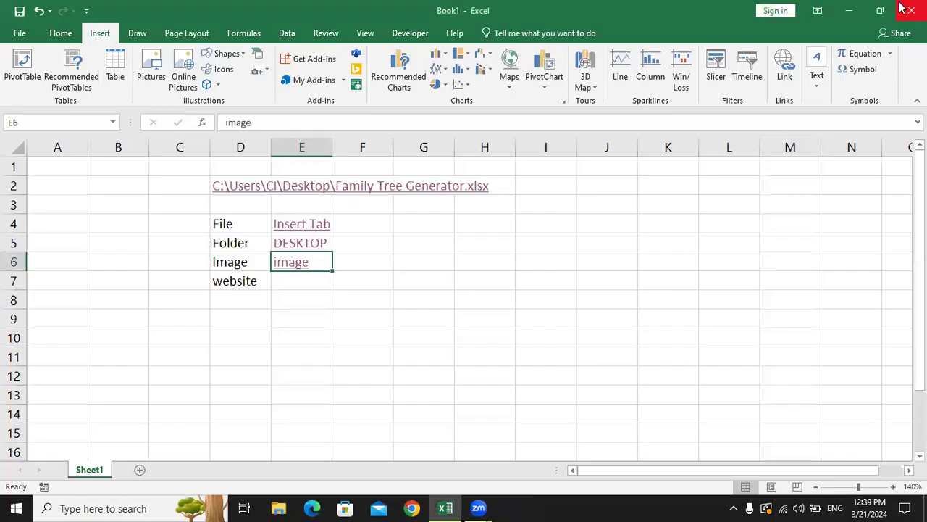
left_click(289, 286)
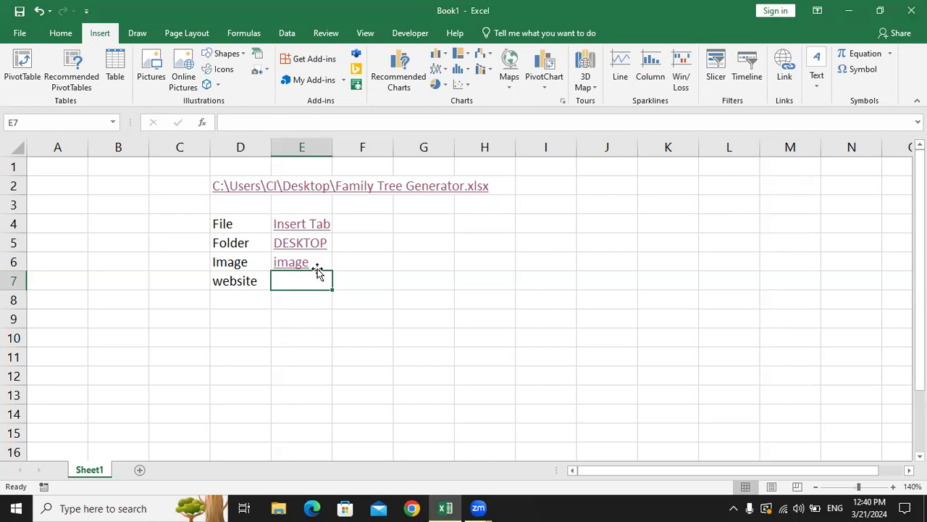
left_click(311, 317)
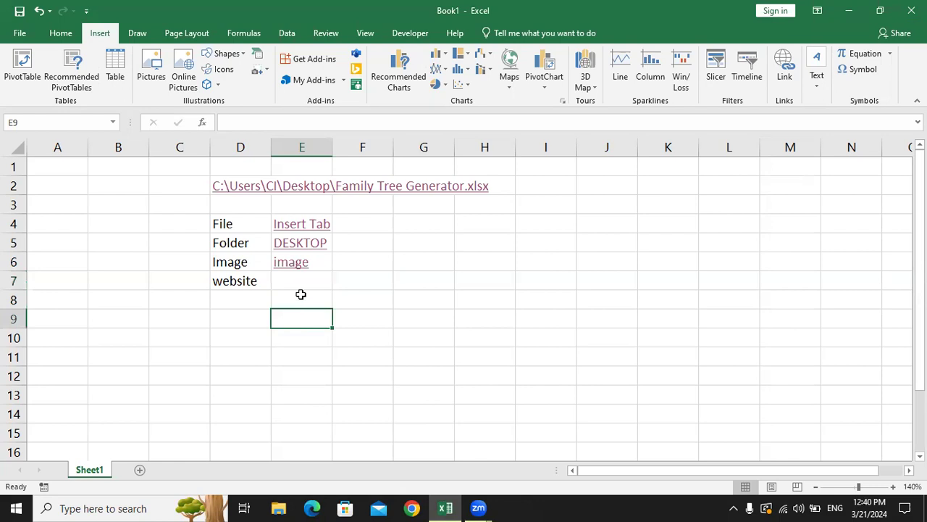
left_click(303, 284)
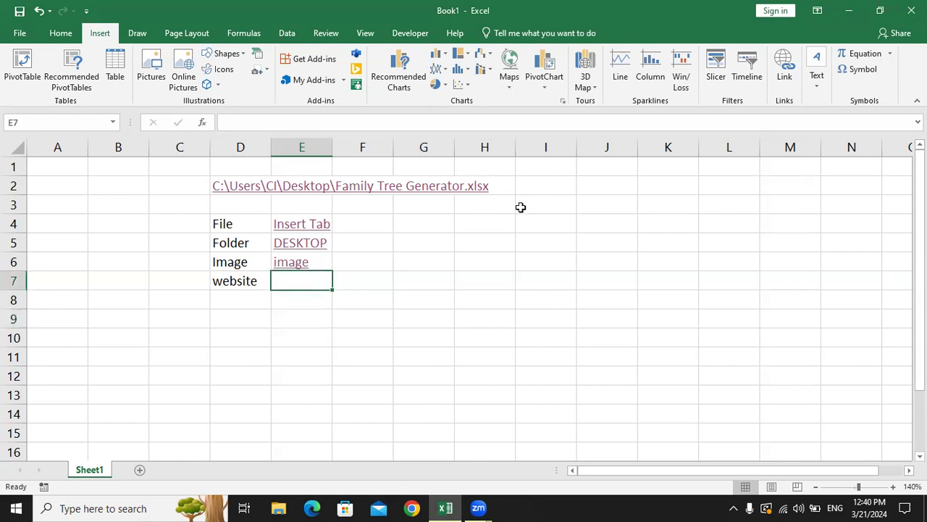
left_click(784, 63)
left_click(491, 340)
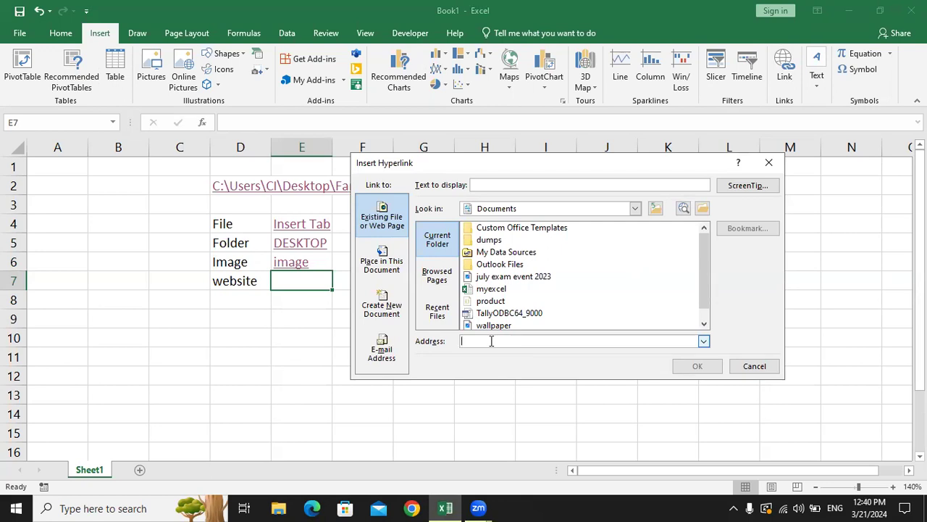
type("www")
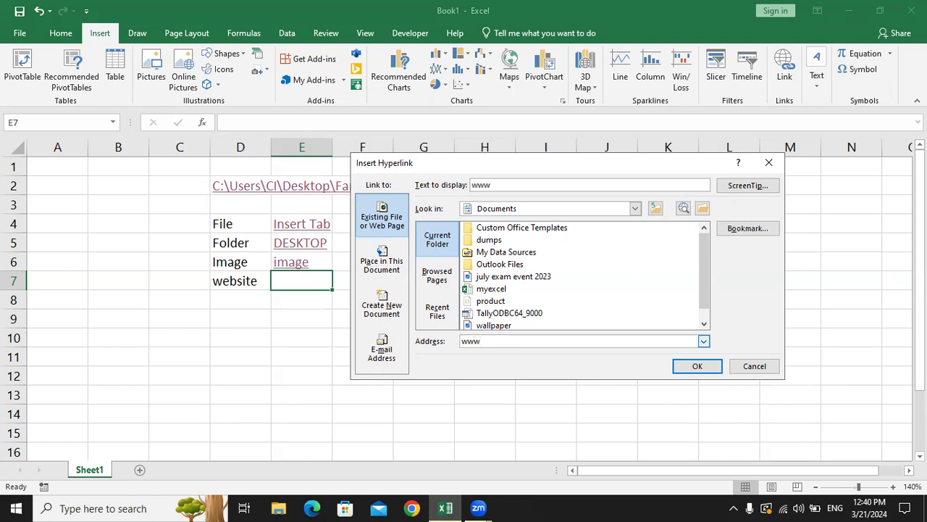
type(".amazon.com")
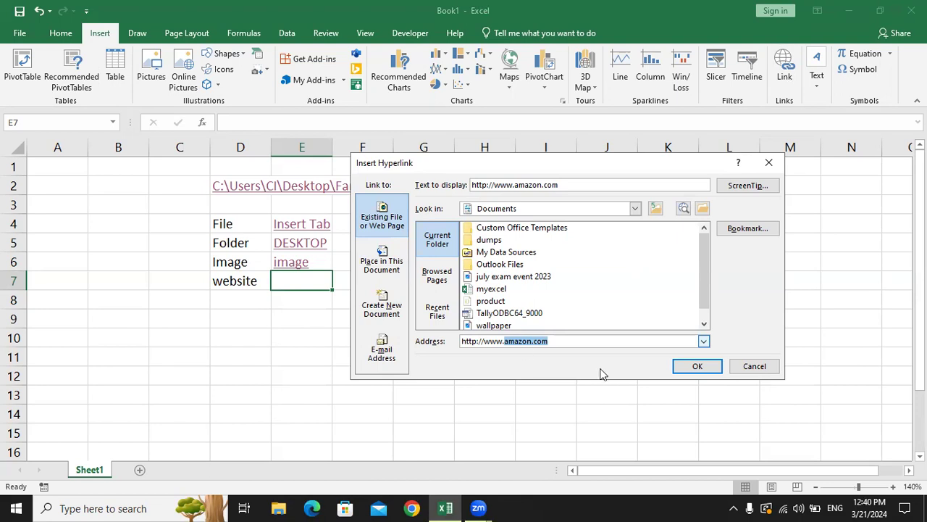
left_click(697, 365)
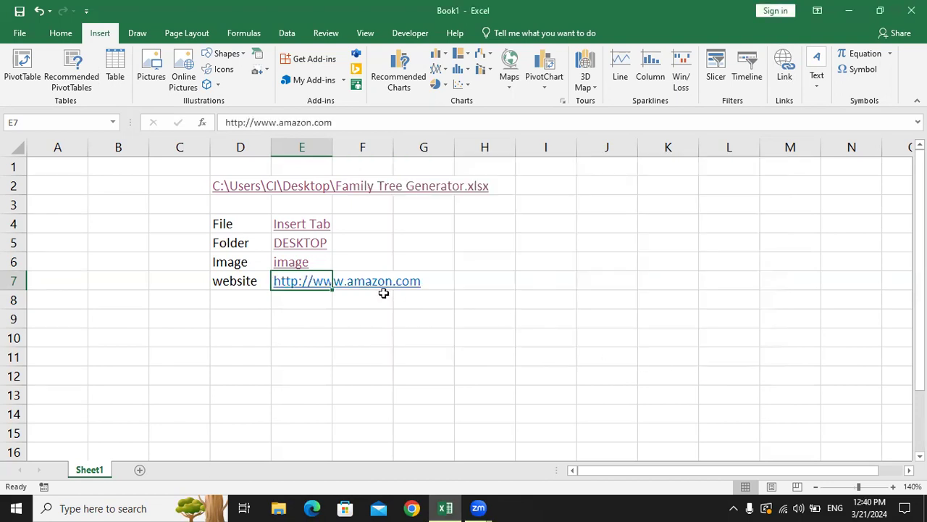
Follow the Amazon link in cell E7 to check that it opens the website, and look through the home page.
left_click(295, 301)
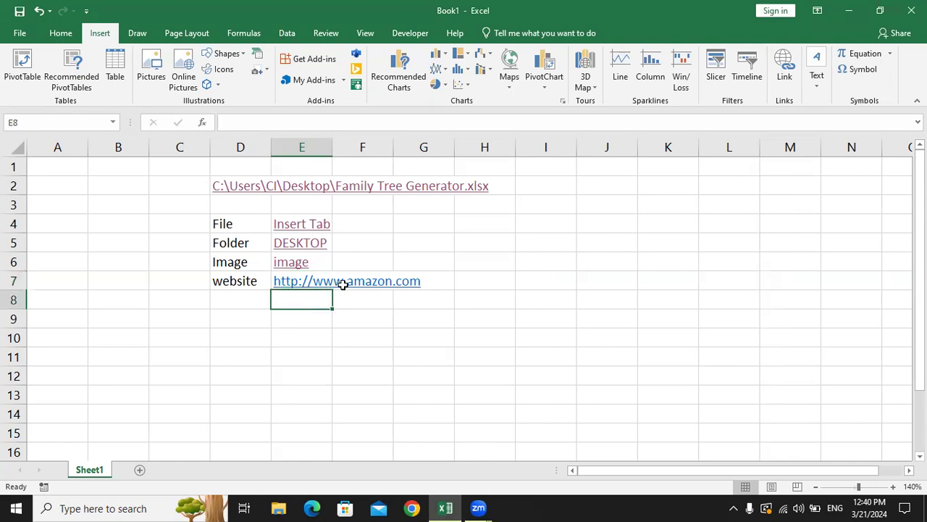
left_click(292, 280)
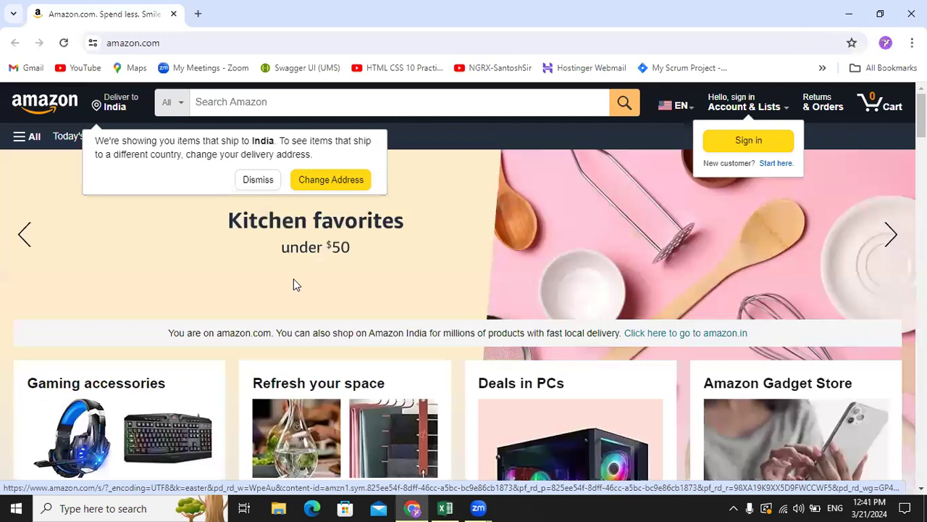
scroll(428, 173, "down", 5)
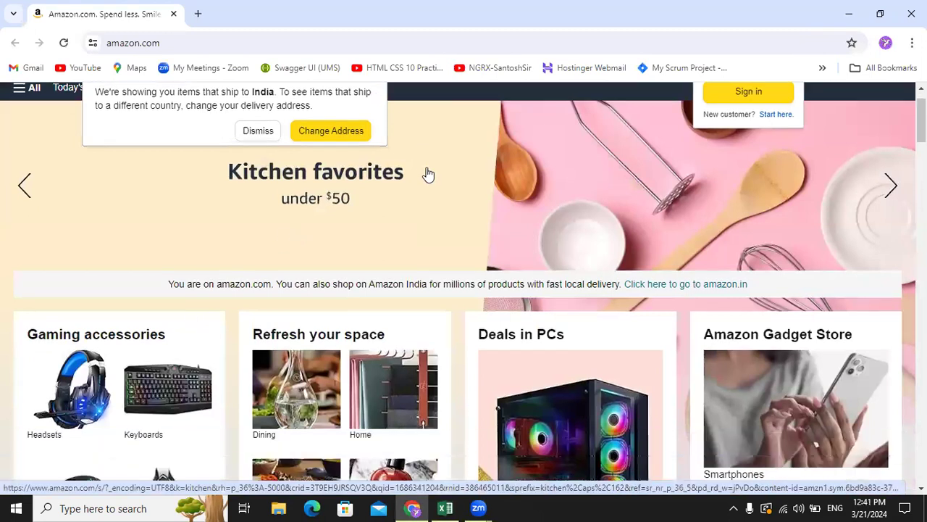
scroll(463, 307, "down", 8)
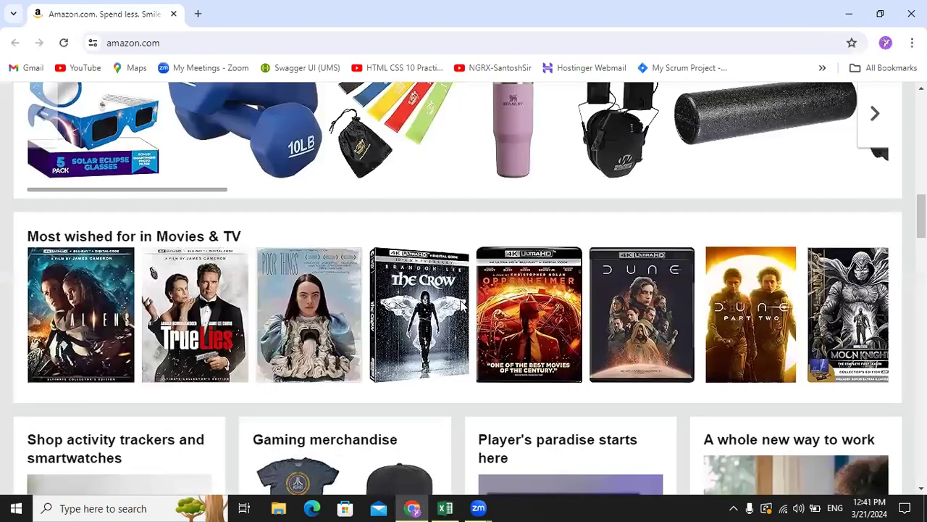
scroll(462, 306, "down", 6)
scroll(462, 306, "down", 10)
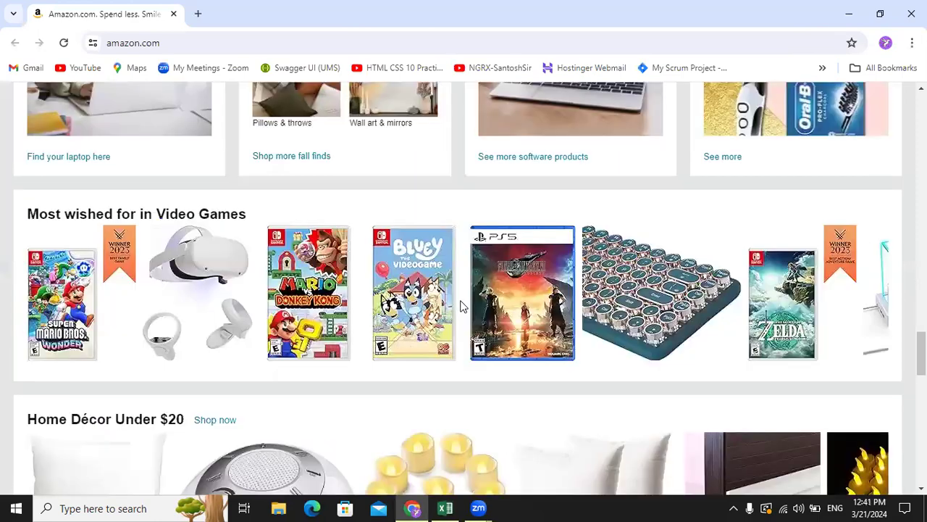
scroll(462, 307, "down", 5)
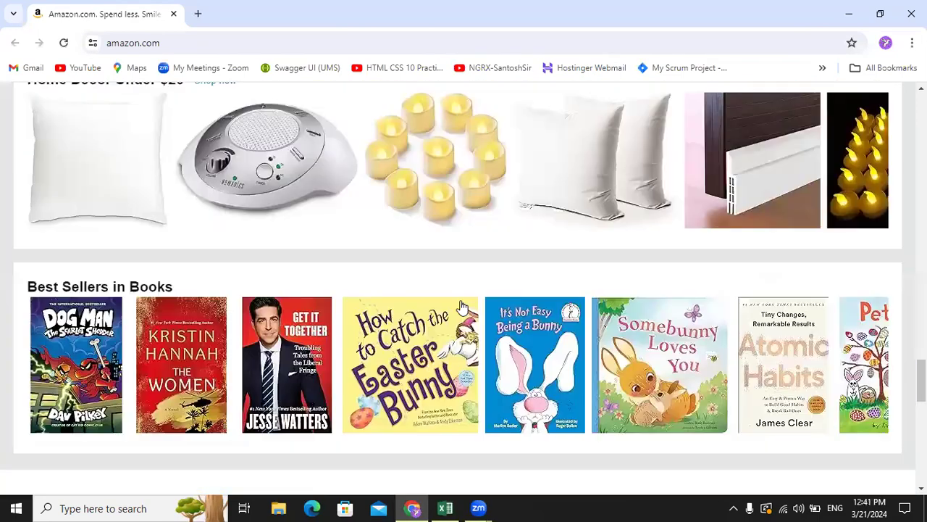
scroll(462, 306, "up", 8)
scroll(463, 307, "up", 6)
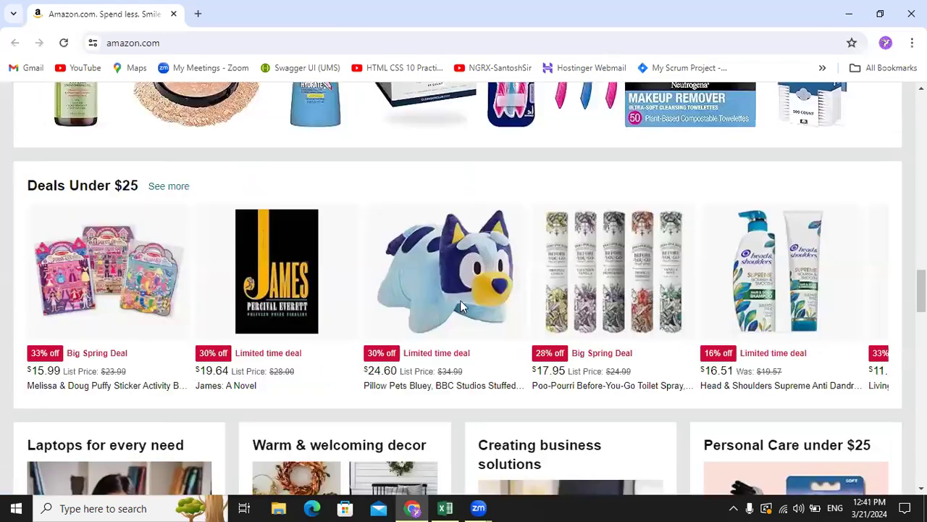
scroll(460, 300, "up", 8)
scroll(444, 297, "down", 6)
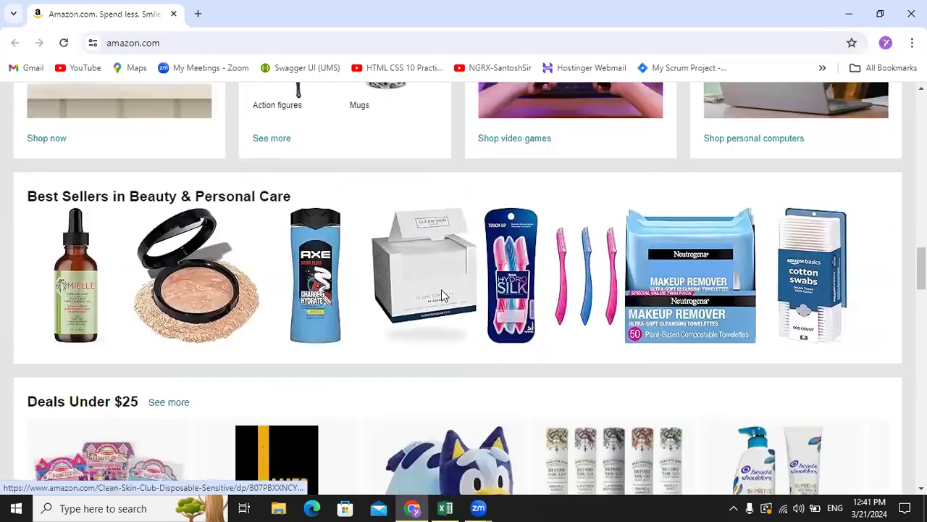
Open the Pillow Pets Bluey product page, copy its web address and switch back to Excel.
left_click(443, 297)
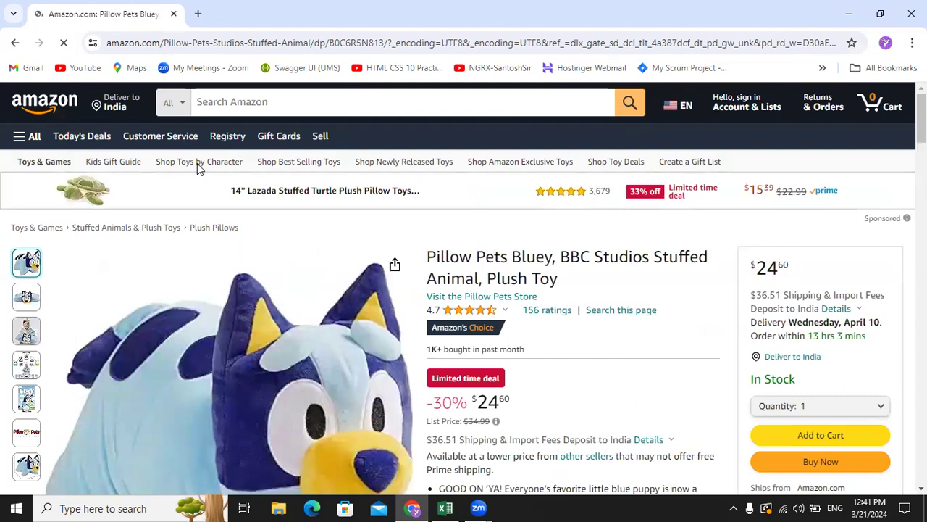
left_click(161, 41)
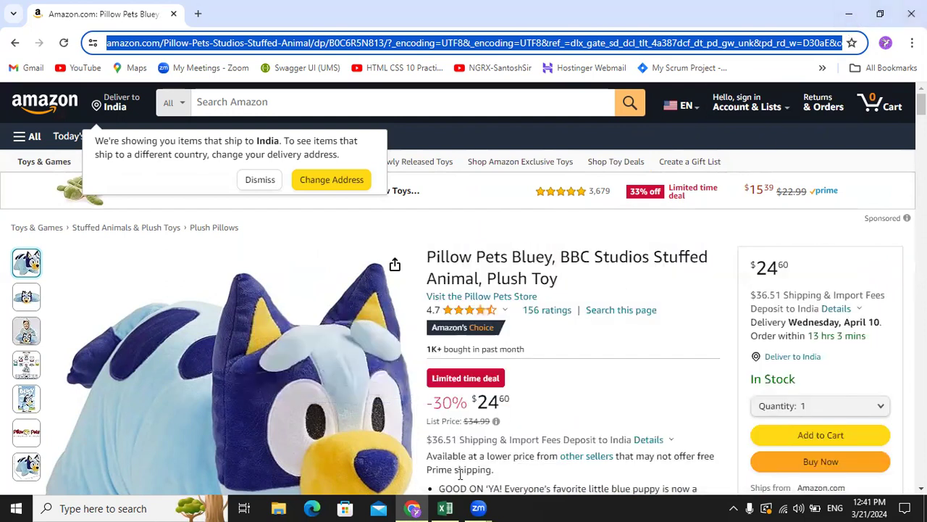
key("alt+Tab")
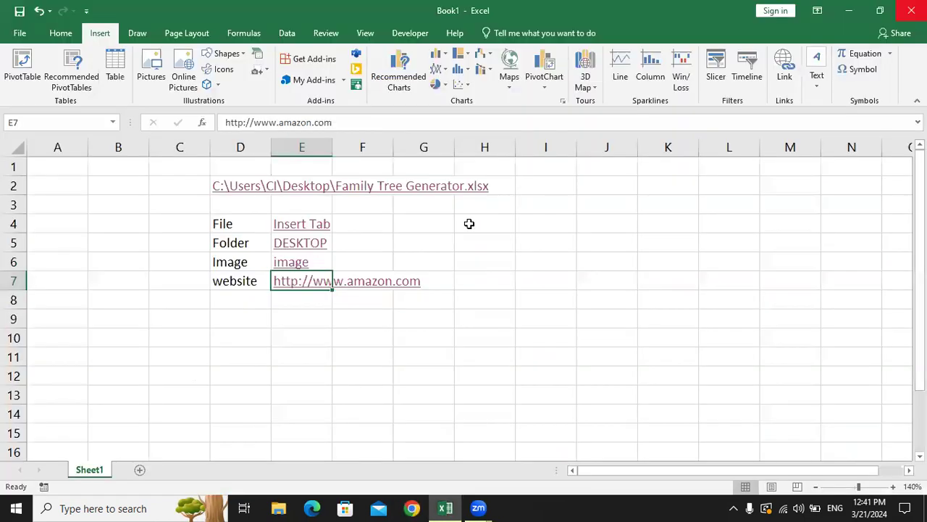
Enter the text "Product page" in cell E9.
left_click(310, 319)
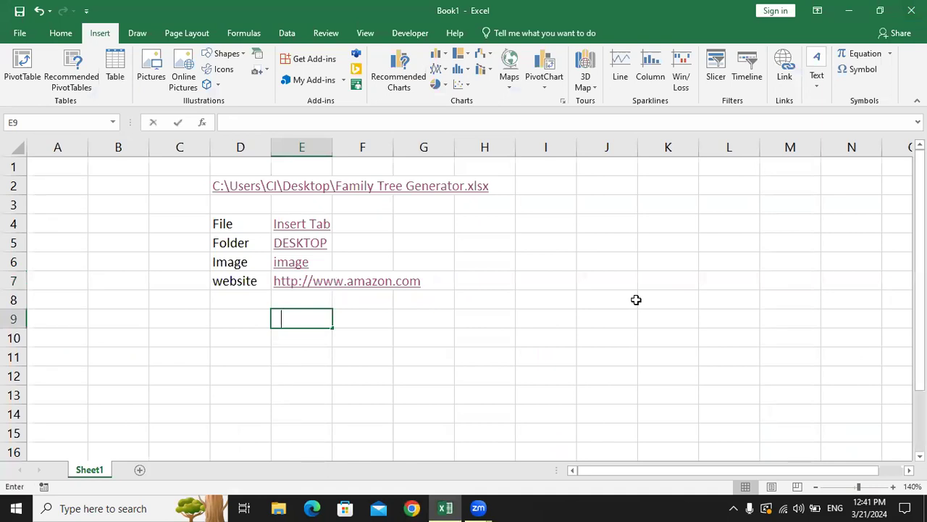
type("Product ")
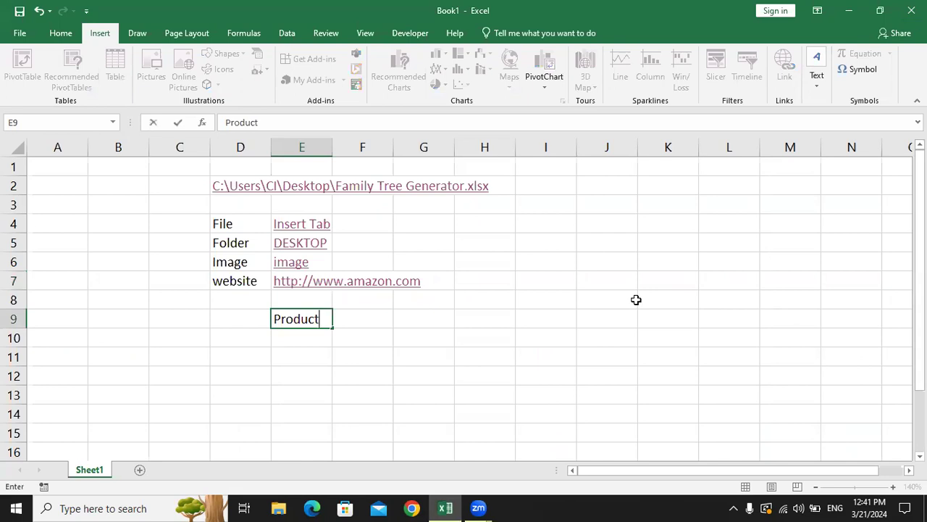
type("page")
key("Return")
key("Up")
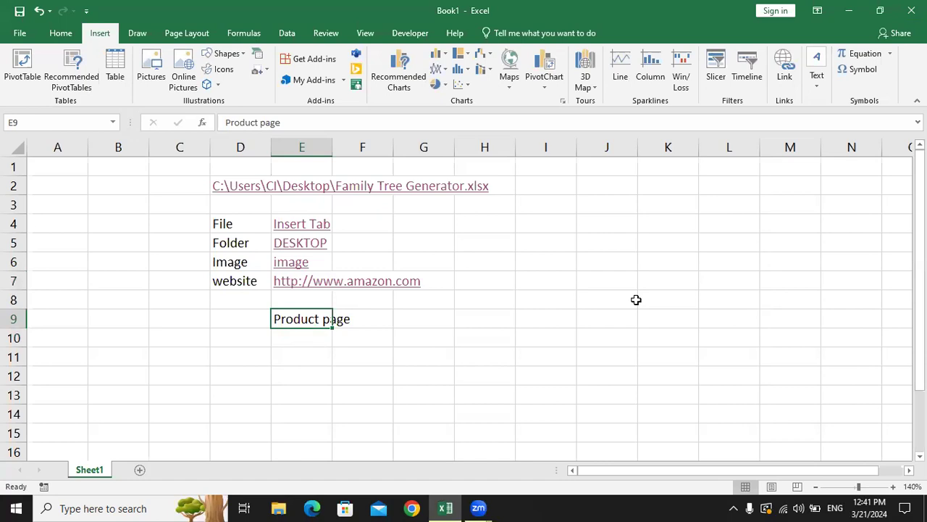
Link the Product page text in cell E9 to the copied Amazon product address.
left_click(324, 375)
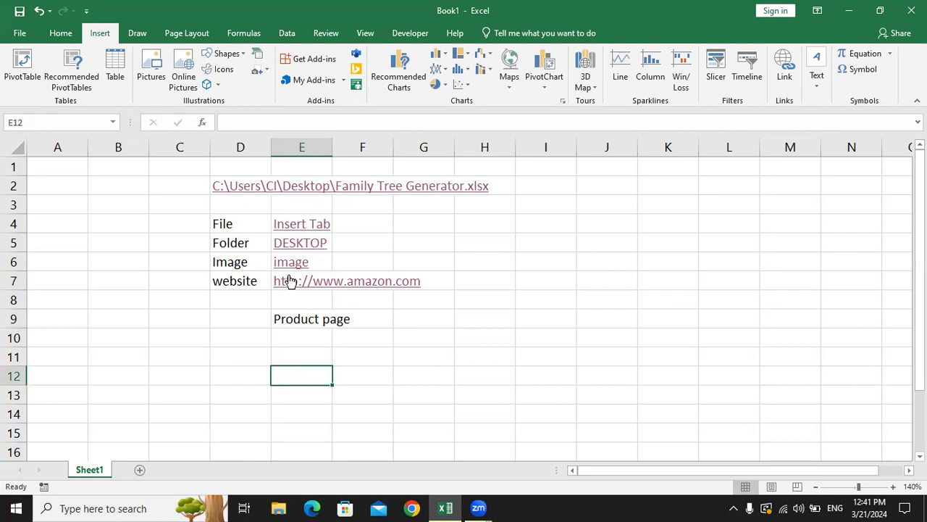
left_click(282, 319)
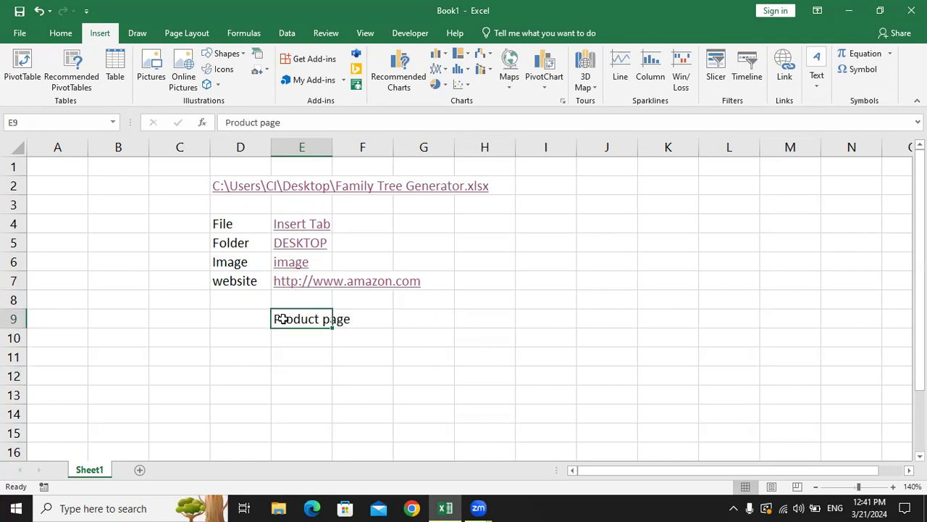
left_click(296, 375)
left_click(298, 321)
left_click(785, 65)
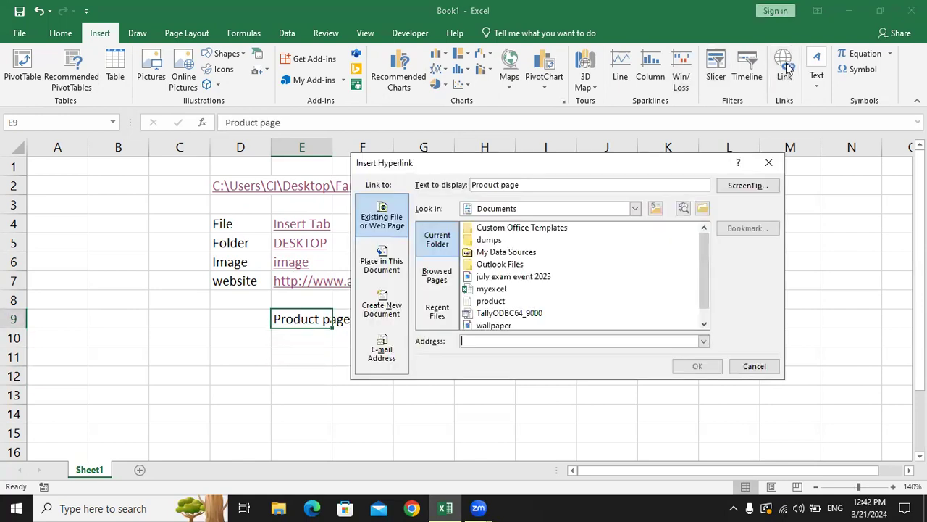
left_click(519, 339)
key("ctrl+v")
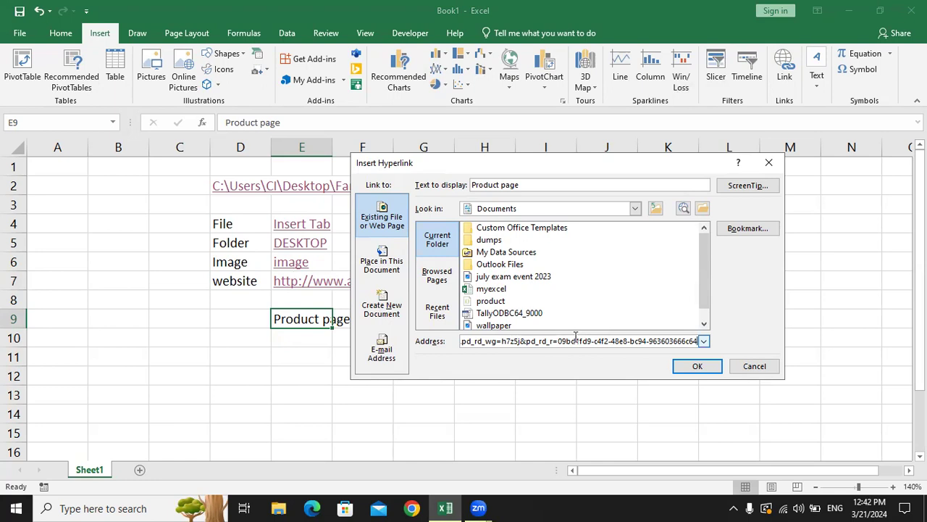
left_click(693, 366)
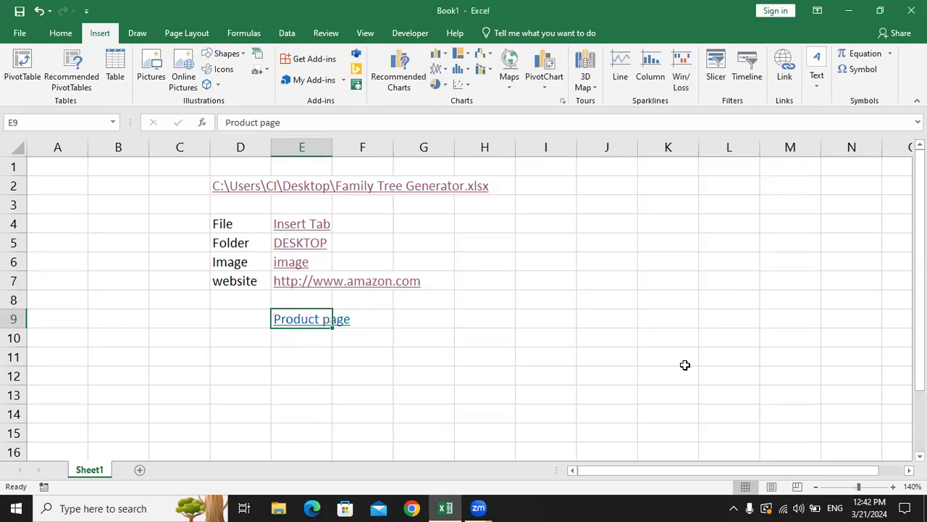
Edit the Product page hyperlink in cell E9 and set its ScreenTip to "this is amazon pa".
left_click(311, 359)
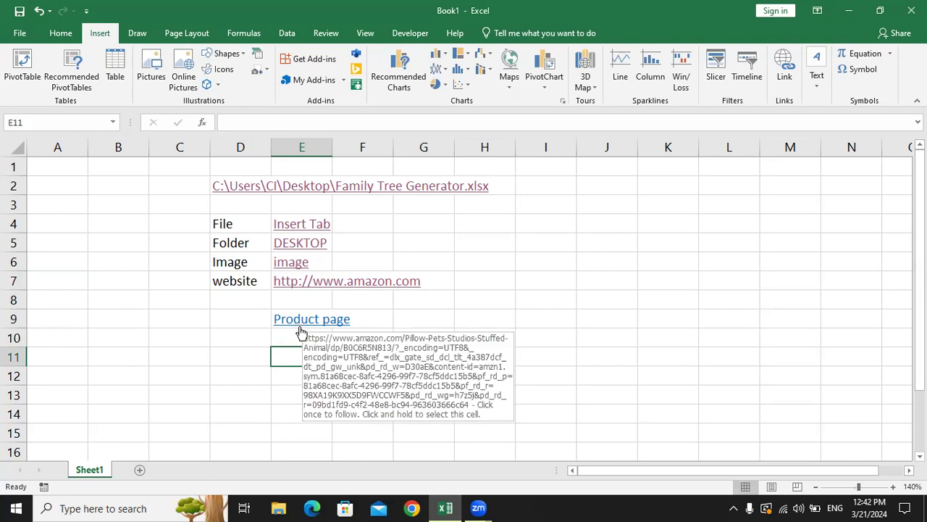
key("Up")
key("Up")
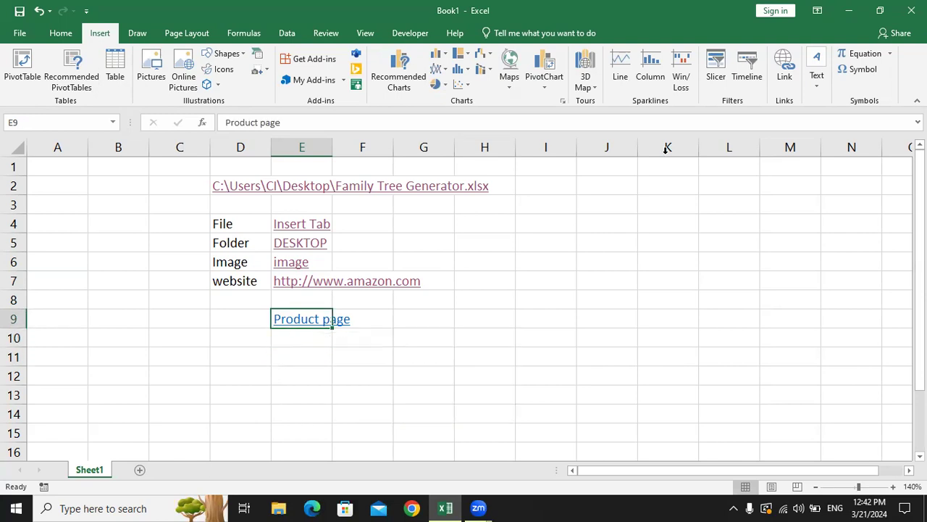
left_click(784, 72)
left_click(754, 187)
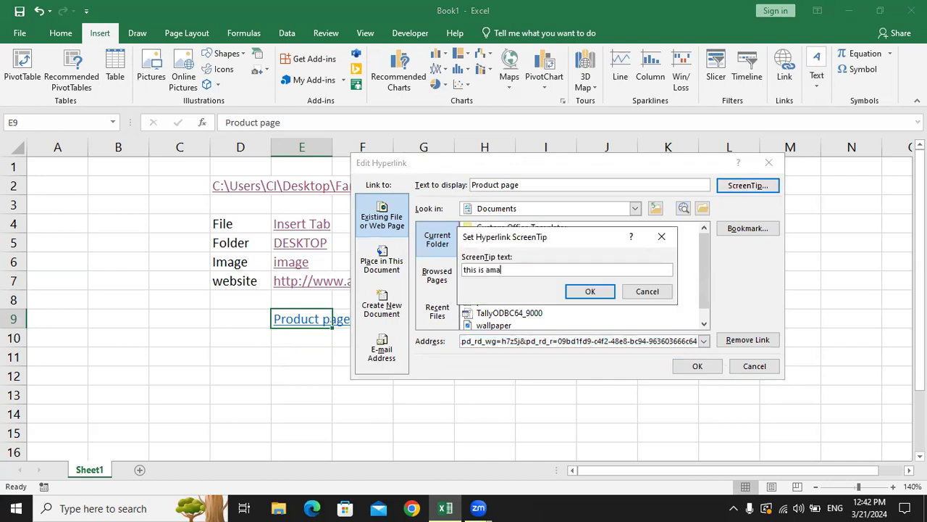
type("this is amazon pa")
left_click(591, 291)
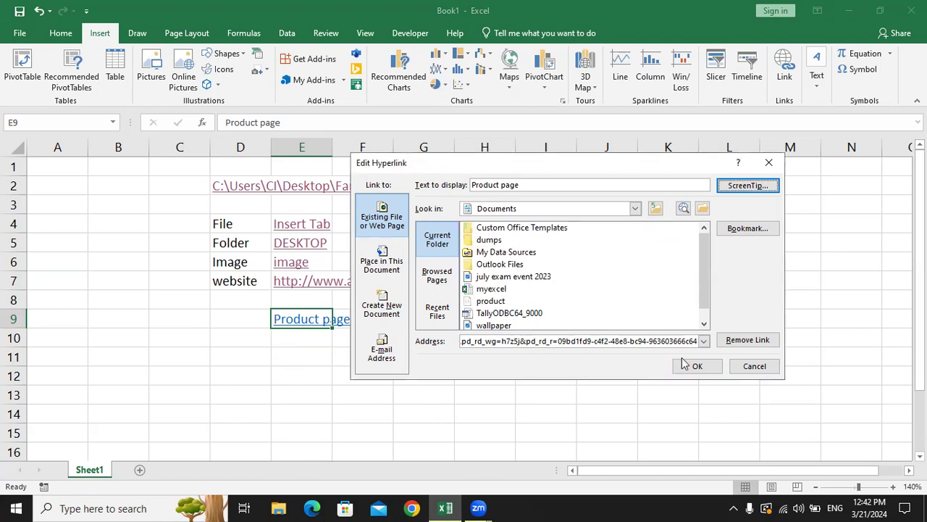
left_click(690, 366)
Follow the Product page link in cell E9 to check that it opens the product page, and return to Excel.
mouse_move(297, 324)
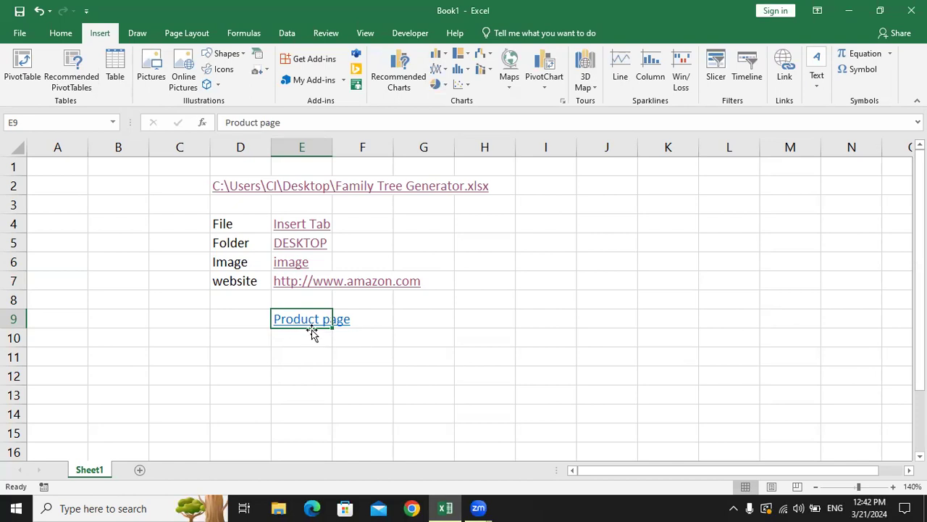
left_click(313, 324)
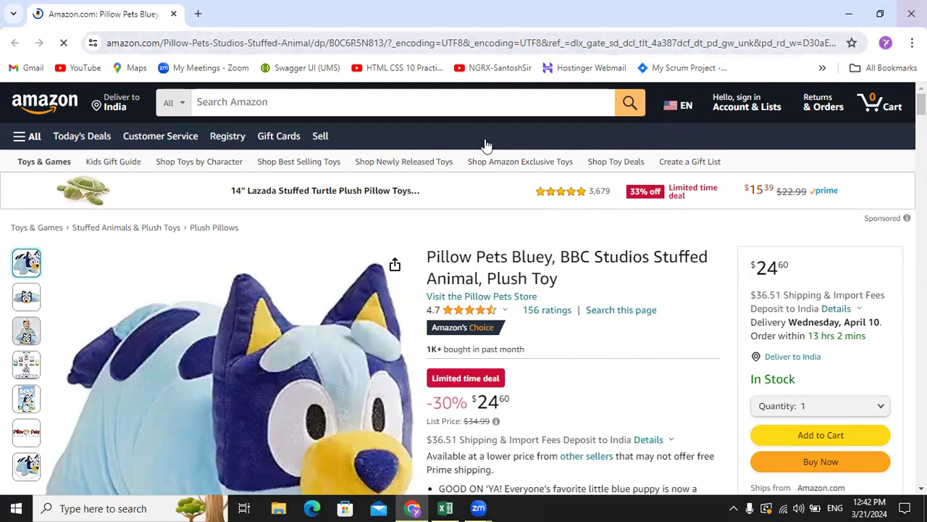
key("alt+Tab")
left_click(279, 378)
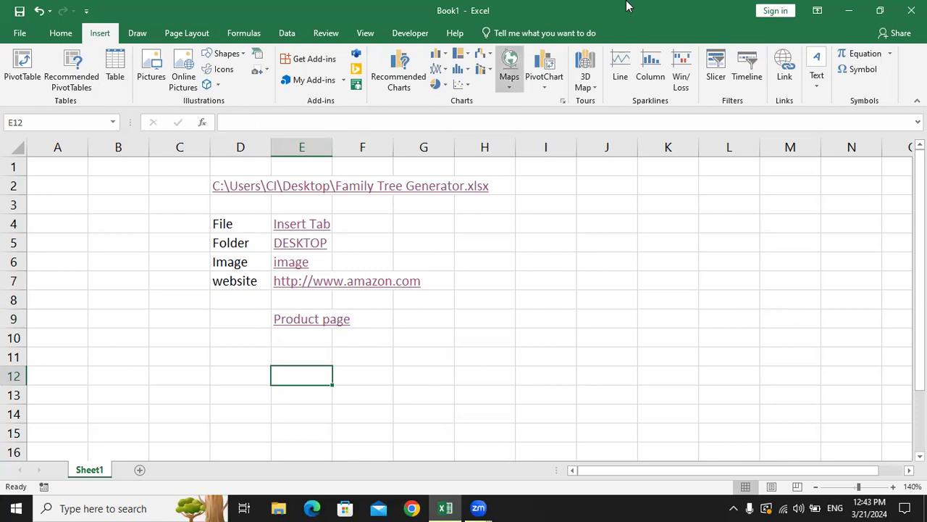
Draw a small right block arrow over cells E11:E12, just below the Product page link.
left_click(316, 354)
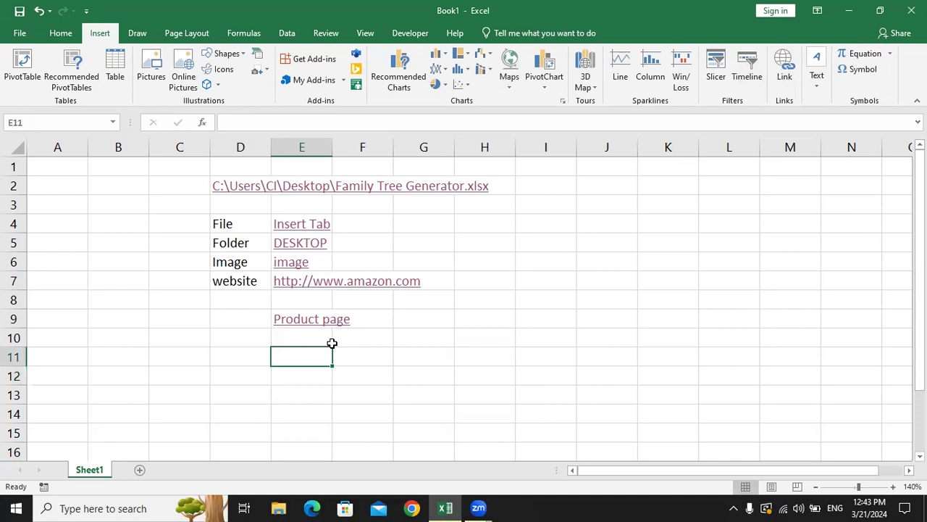
left_click(226, 55)
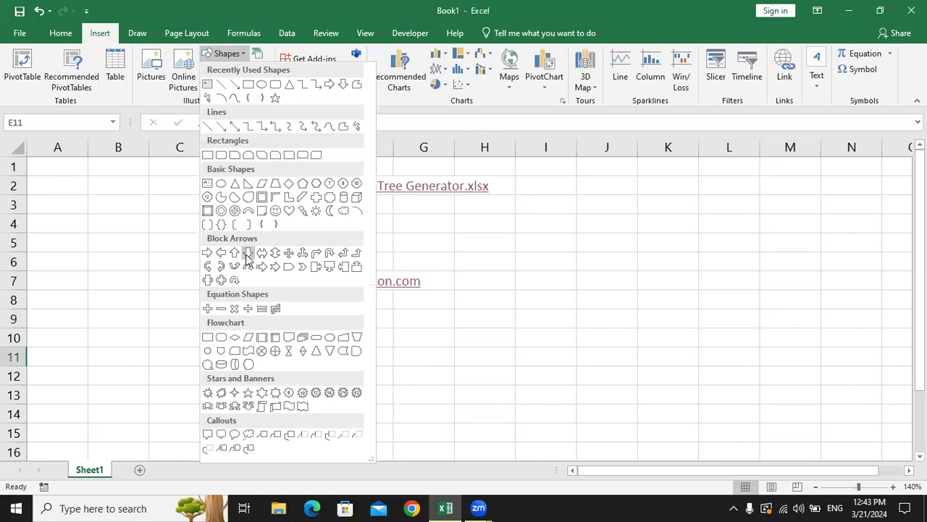
left_click(221, 255)
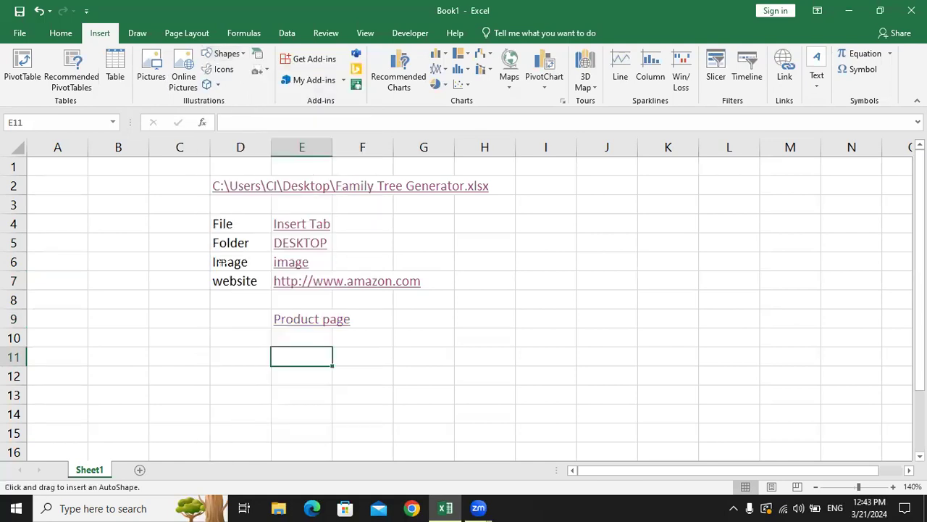
mouse_move(275, 348)
left_mouse_down()
mouse_move(329, 366)
mouse_move(342, 386)
mouse_move(319, 364)
left_mouse_up()
left_click(436, 372)
left_click(321, 365)
left_click(410, 405)
left_click(330, 383)
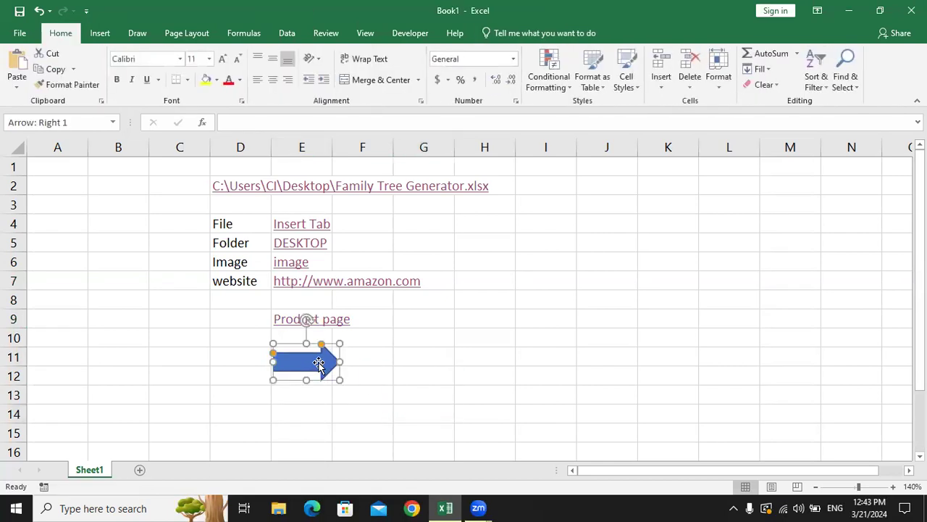
left_click(97, 31)
left_click(784, 69)
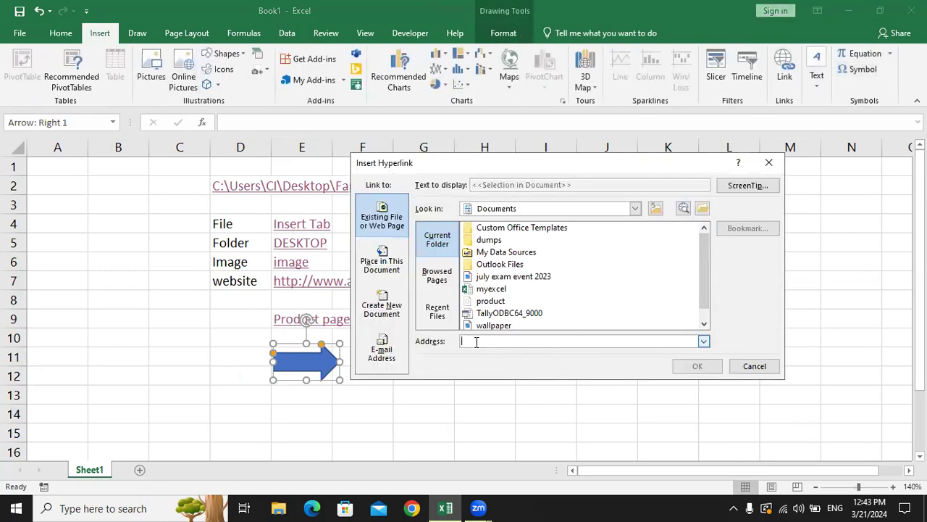
type("www.")
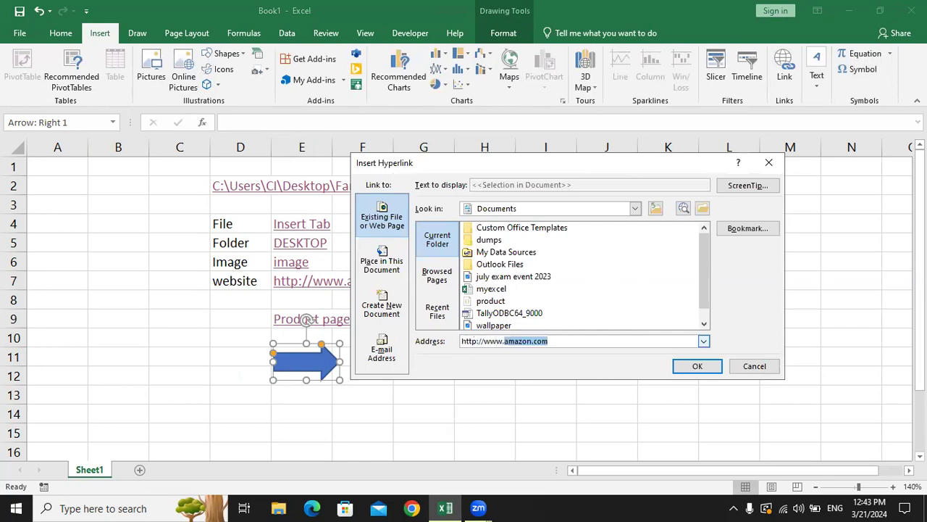
type("google.com")
left_click(699, 366)
left_click(410, 371)
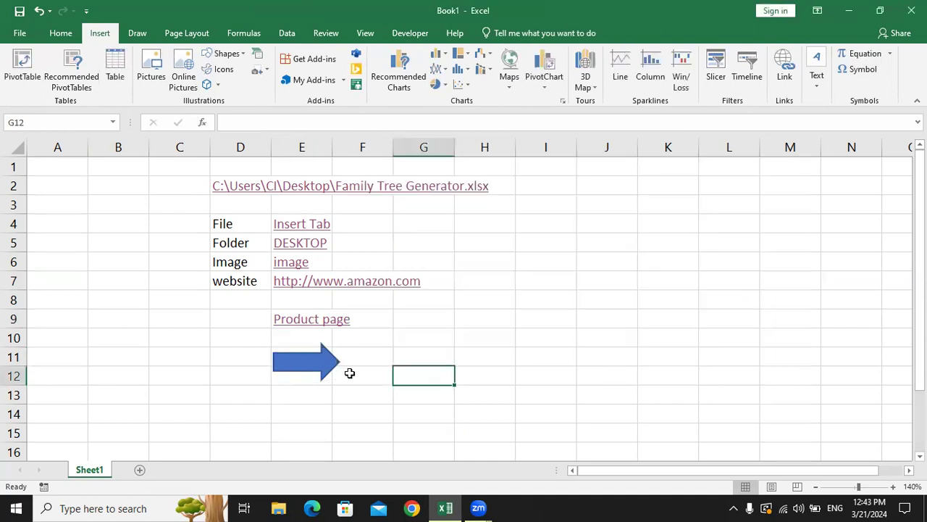
Follow the arrow shape's link to check that it opens Google, close the browser and return to Excel.
left_click(355, 335)
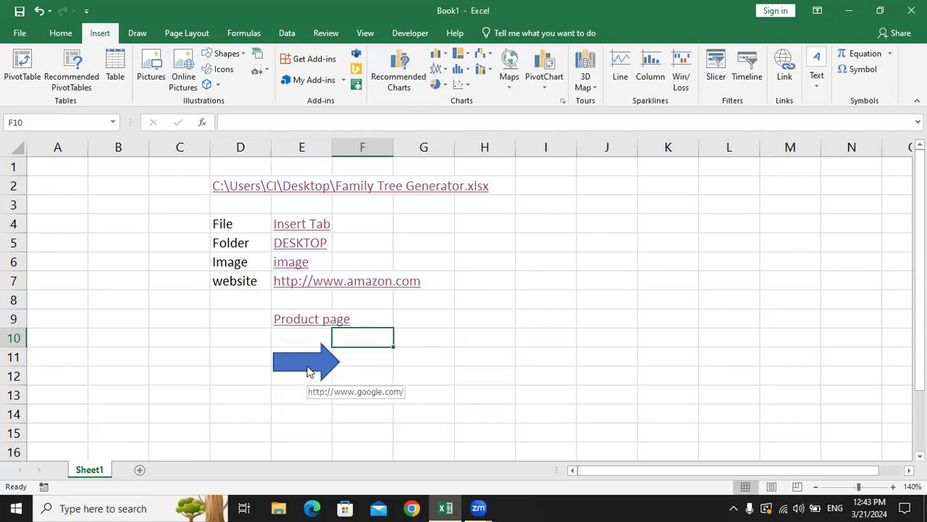
left_click(308, 372)
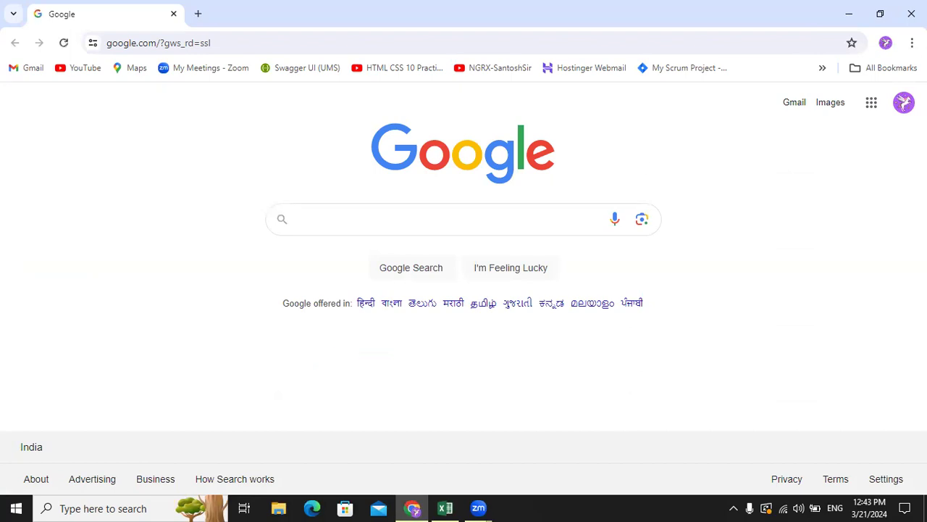
left_click(912, 14)
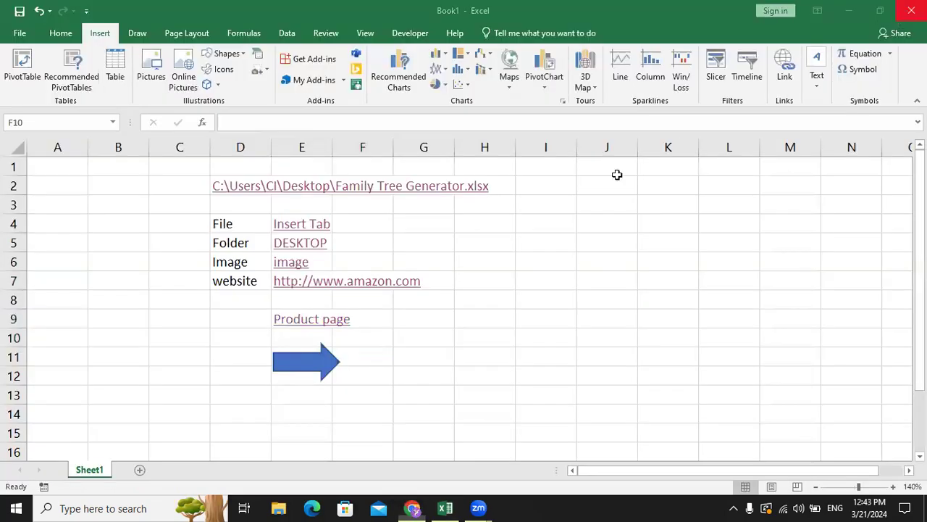
left_click(296, 389)
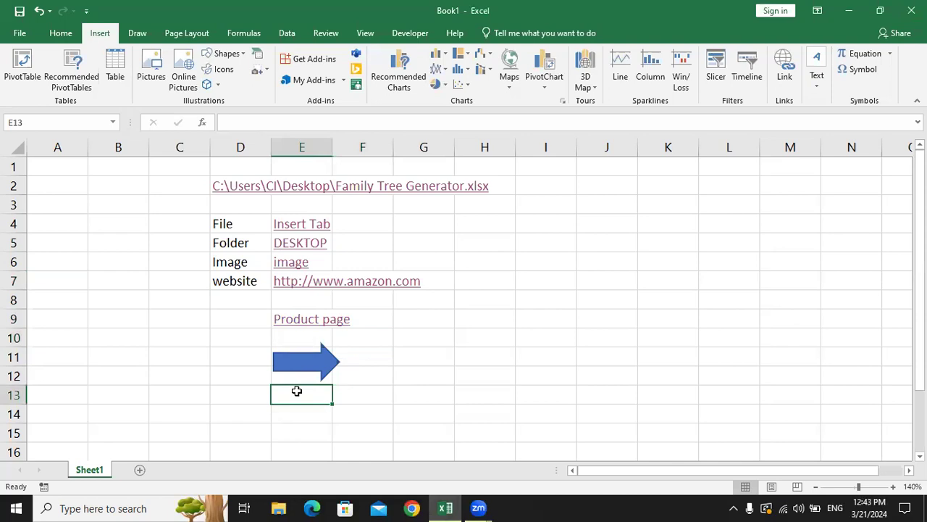
Remove the hyperlink from the Product page text in cell E9, keeping the text.
left_click(305, 327)
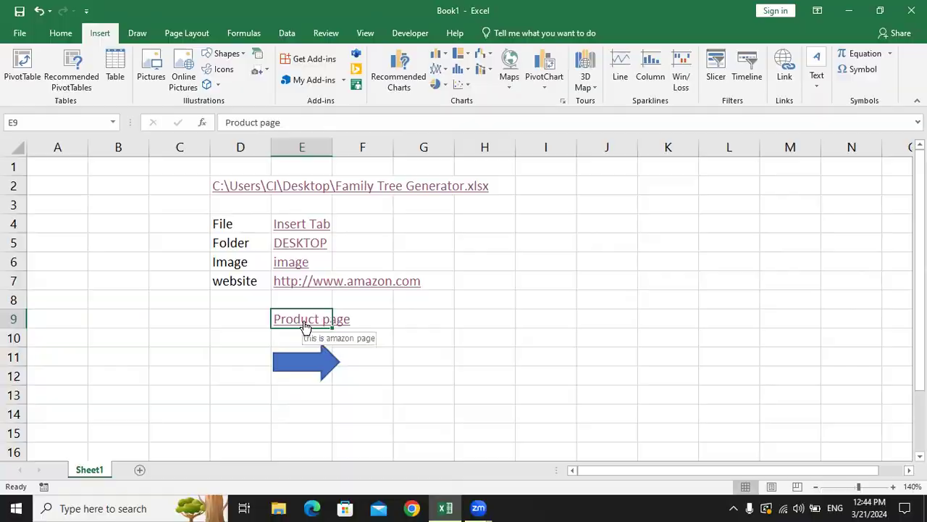
left_click(306, 326)
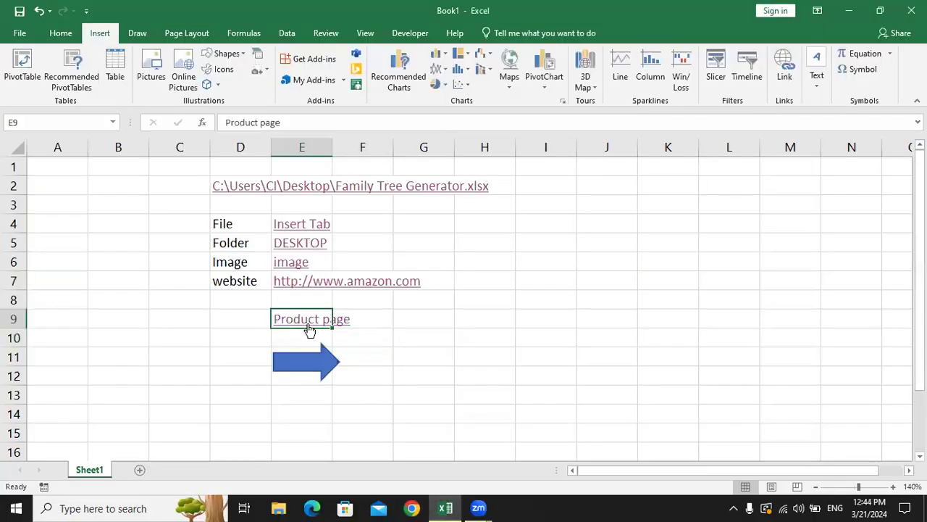
right_click(305, 324)
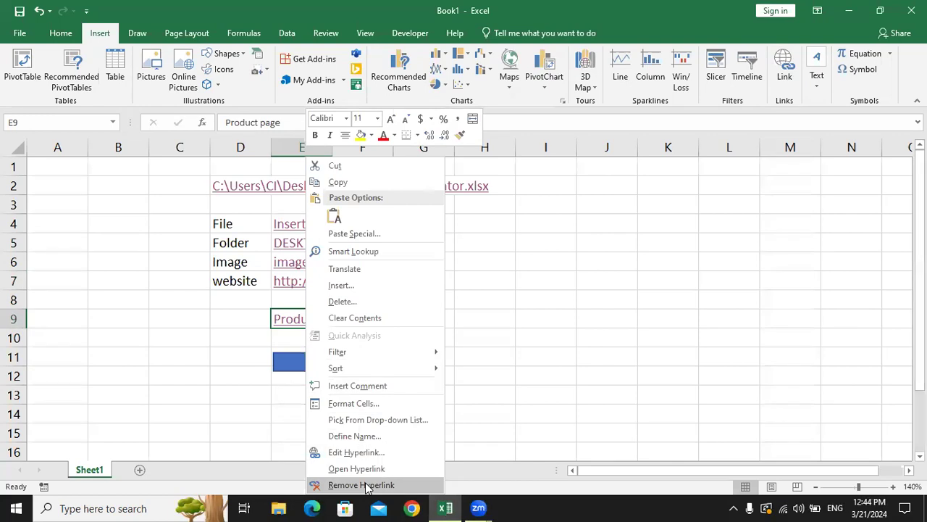
left_click(208, 355)
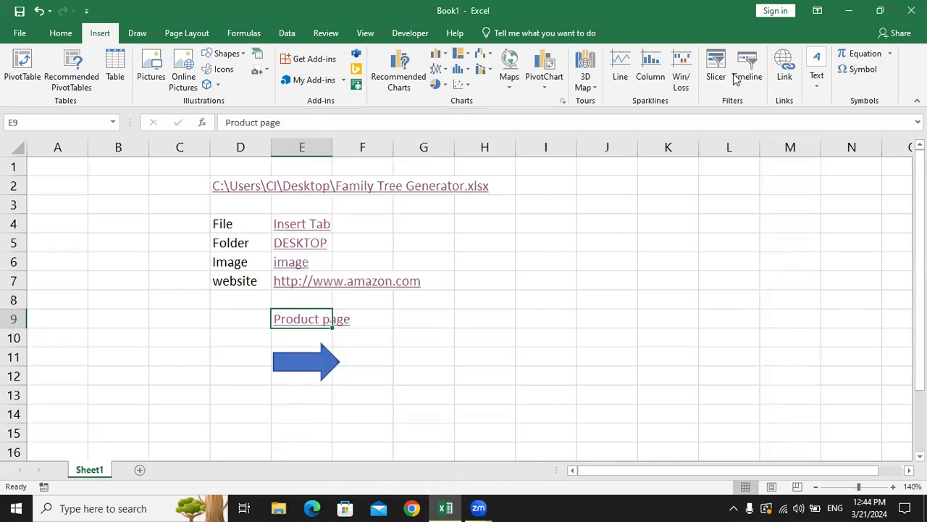
left_click(784, 73)
left_click(743, 343)
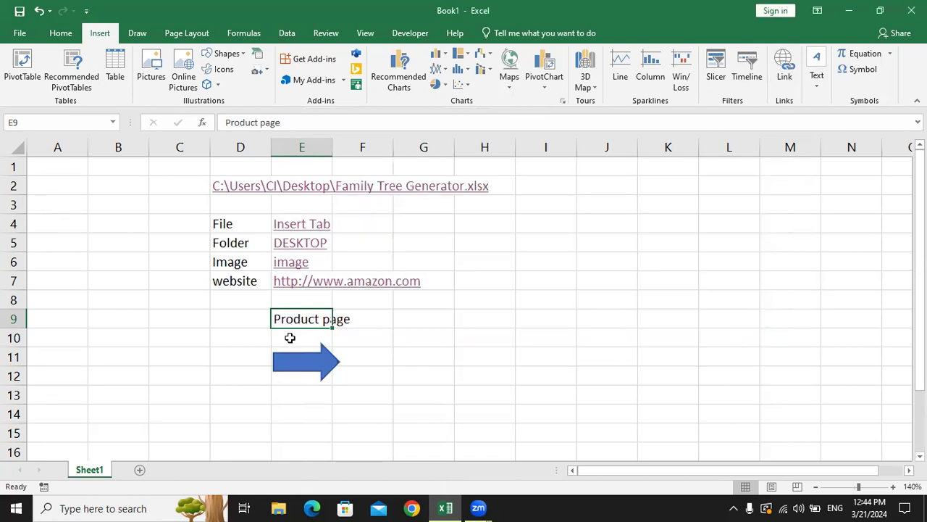
Link the Product page text in cell E9 to the image file "july exam event 2023" in the Documents folder.
left_click(784, 69)
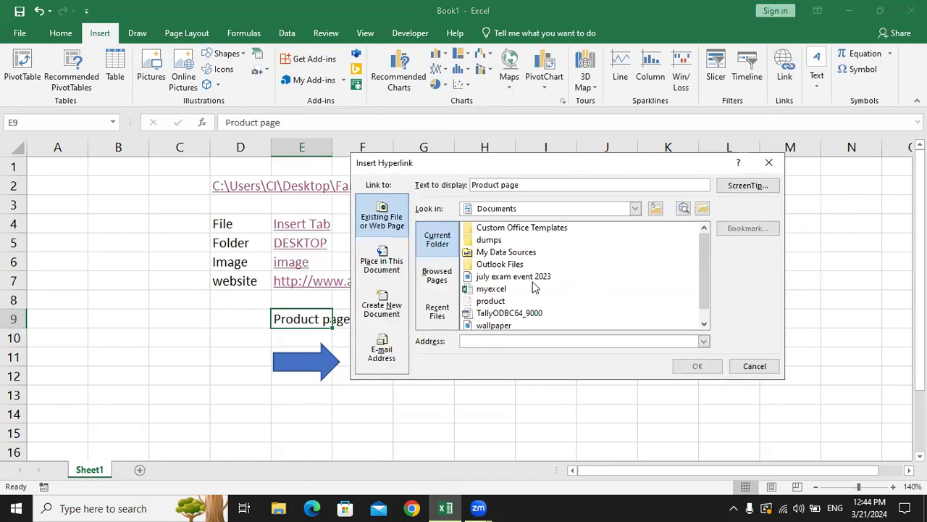
scroll(520, 297, "down", 1)
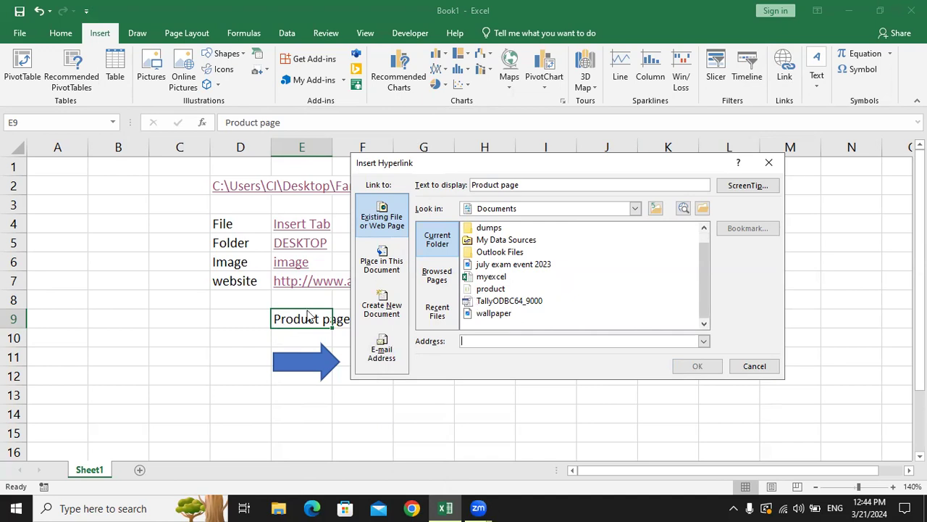
left_click(539, 207)
left_click(539, 207)
left_click(539, 207)
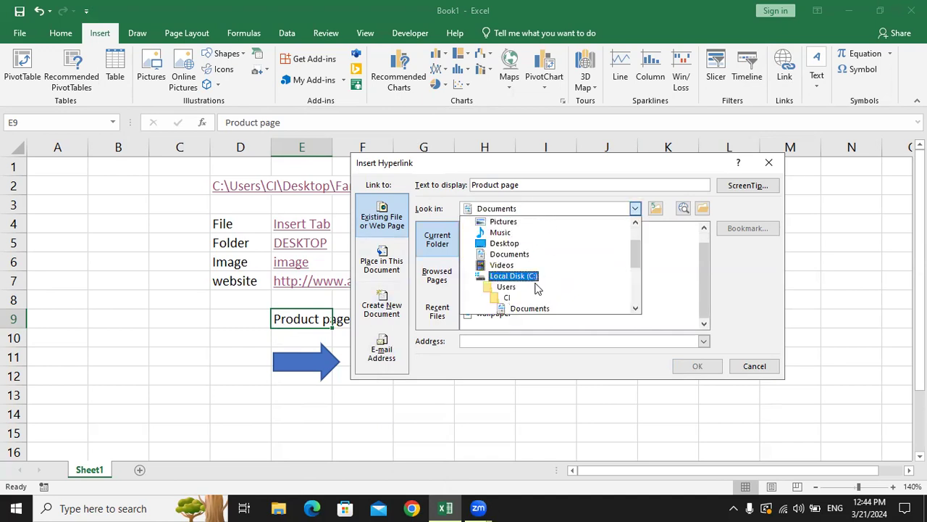
left_click(516, 255)
left_click(507, 277)
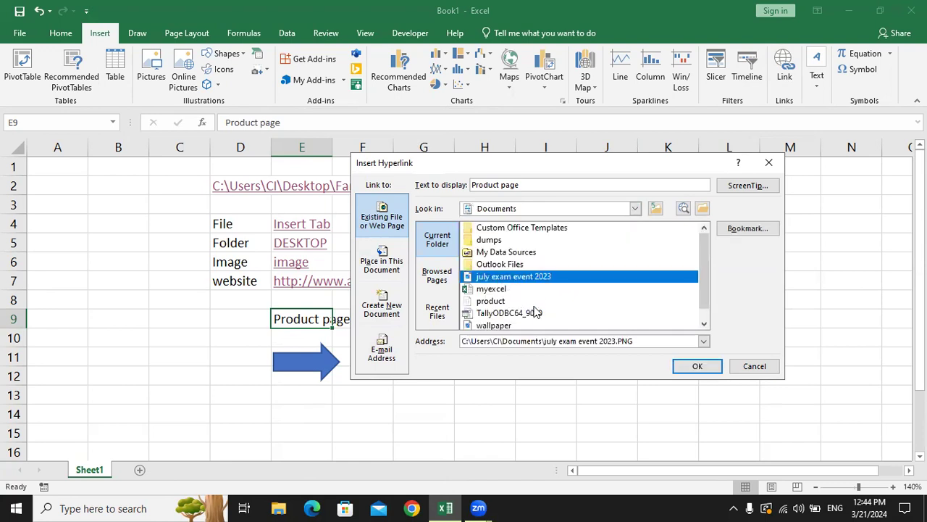
scroll(537, 317, "down", 1)
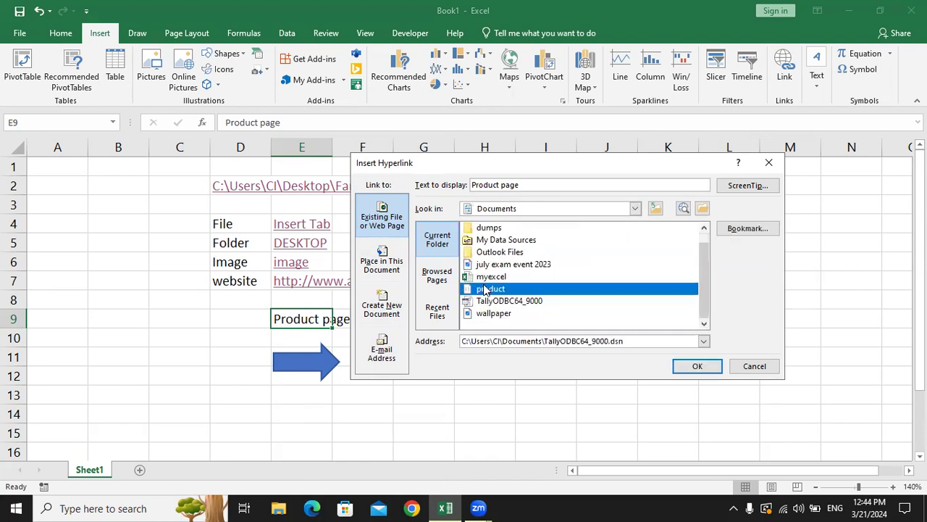
left_click(698, 366)
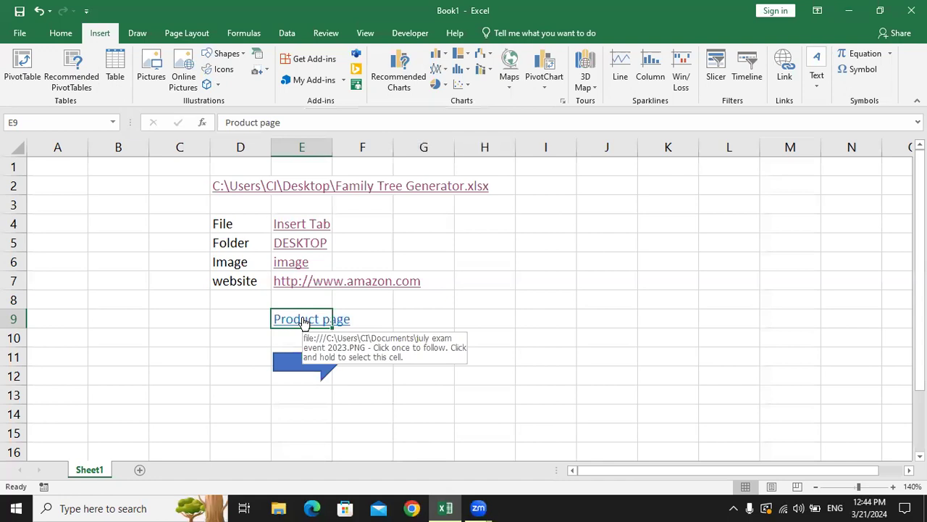
left_click(464, 336)
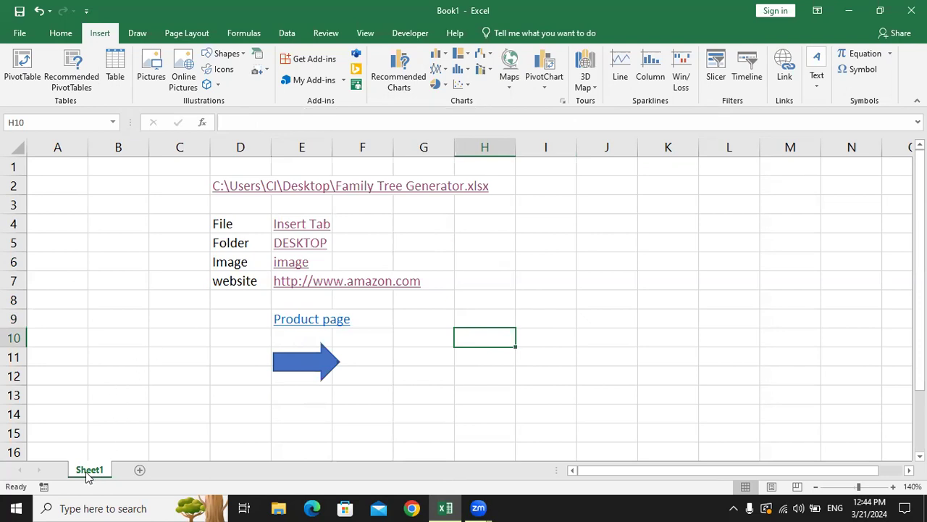
Add eight new worksheets after Sheet1 and return to Sheet1.
left_click(140, 469)
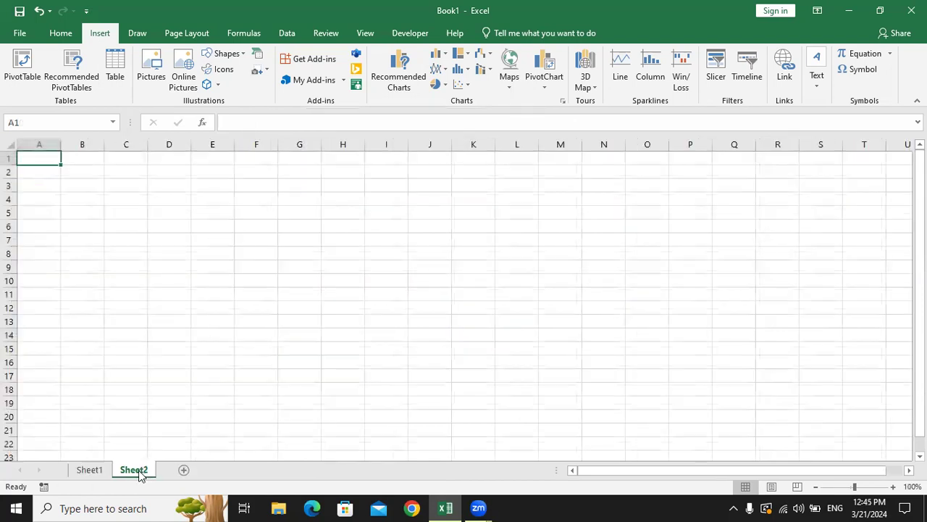
left_click(183, 469)
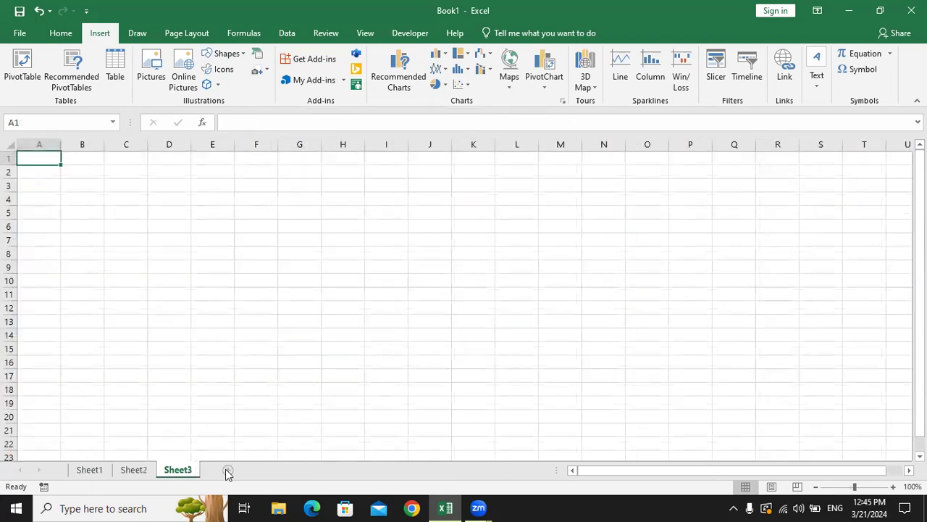
left_click(263, 470)
left_click(305, 470)
left_click(318, 469)
left_click(360, 471)
left_click(402, 471)
left_click(448, 471)
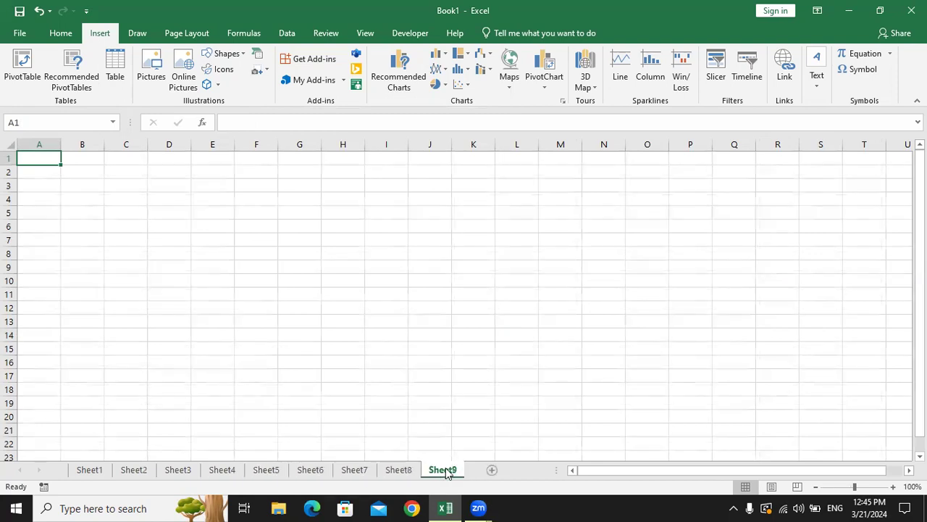
left_click(95, 472)
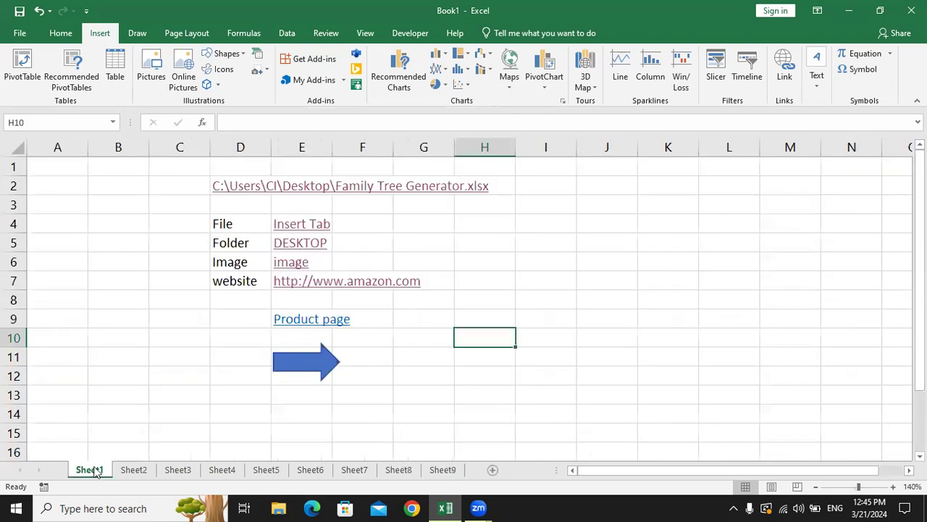
Enter the text "sheet5" in cell D13 of Sheet1, below the arrow shape.
left_click(247, 397)
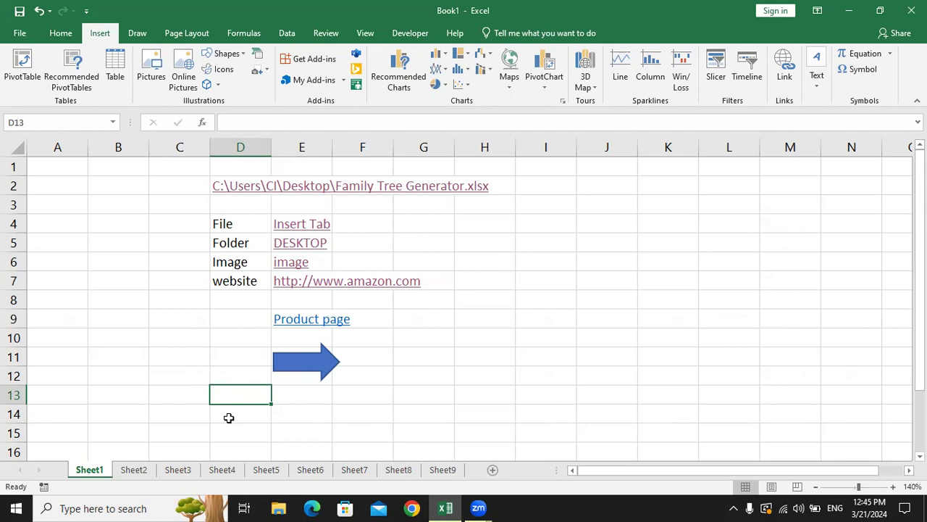
type("sheeta")
key("BackSpace")
type("5")
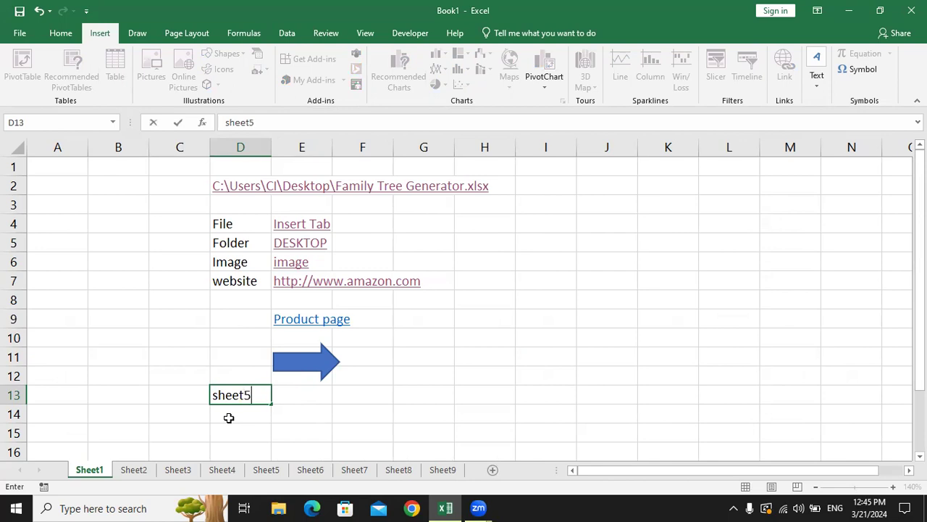
key("Return")
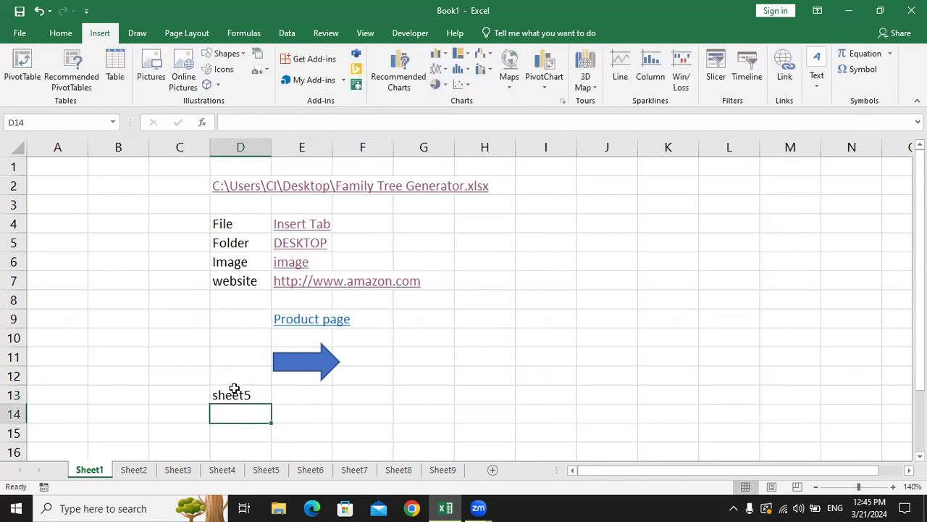
Link the sheet5 text in cell D13 to cell A1 of Sheet5 in this workbook.
left_click(238, 395)
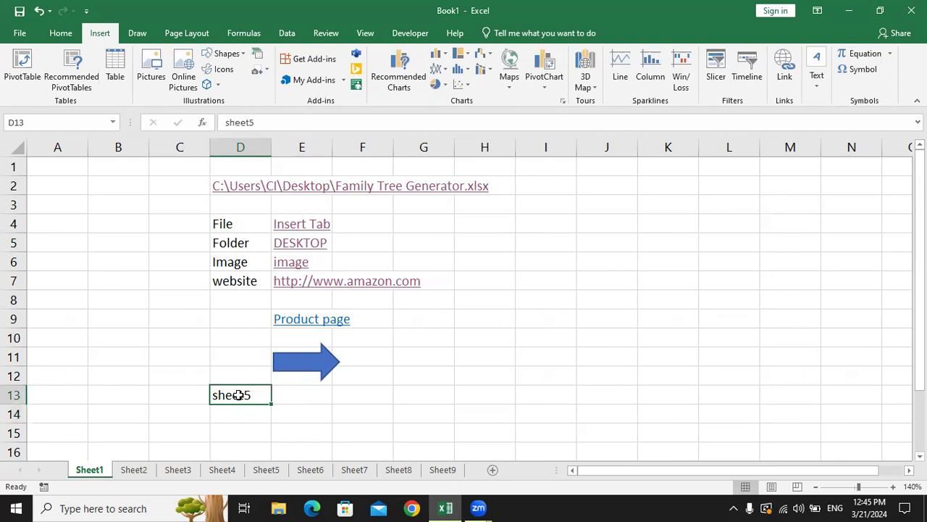
left_click(466, 358)
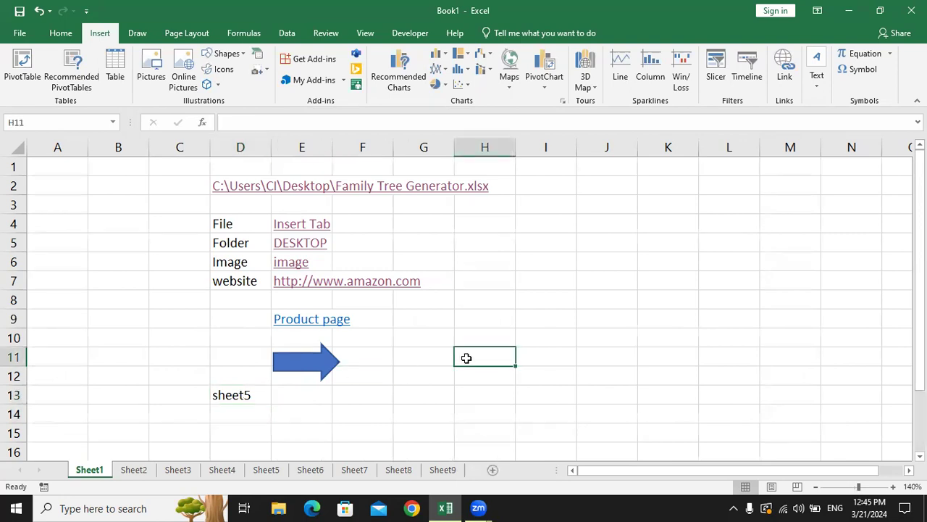
left_click(239, 400)
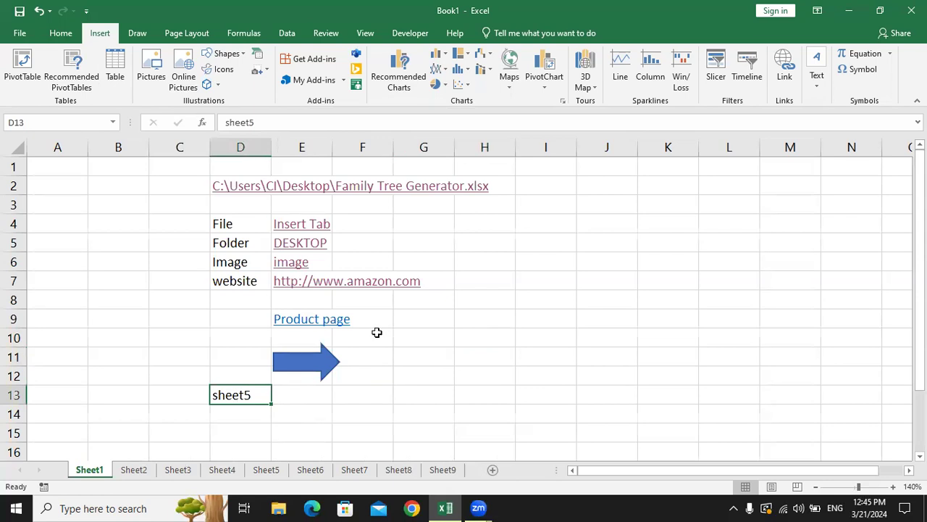
left_click(784, 72)
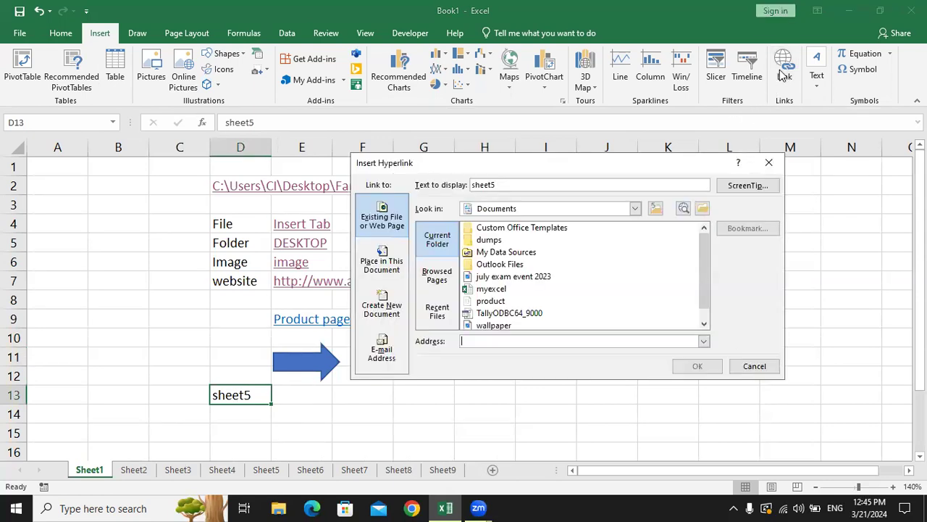
left_click(380, 265)
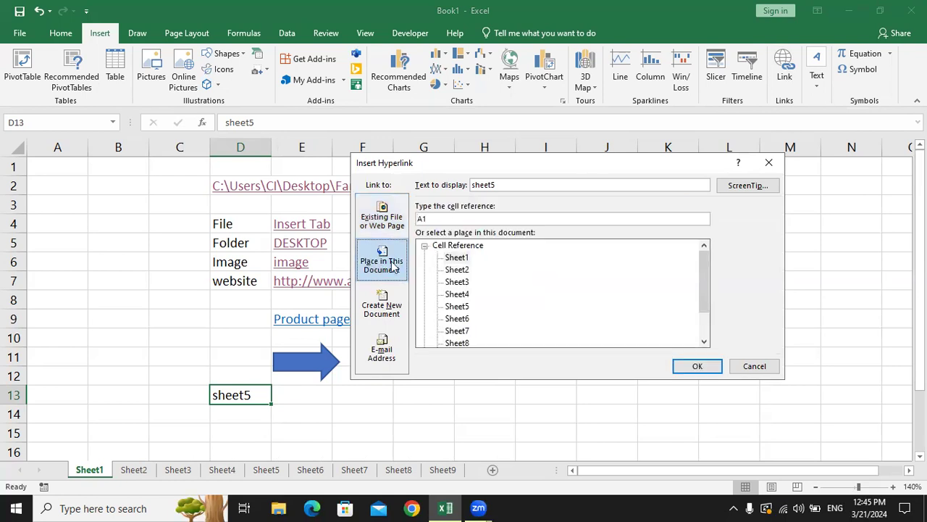
left_click(395, 222)
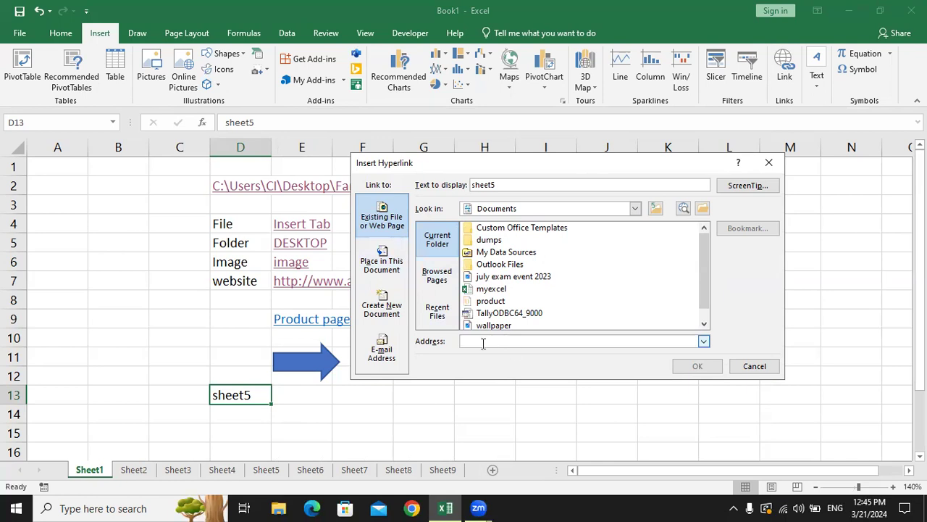
left_click(370, 265)
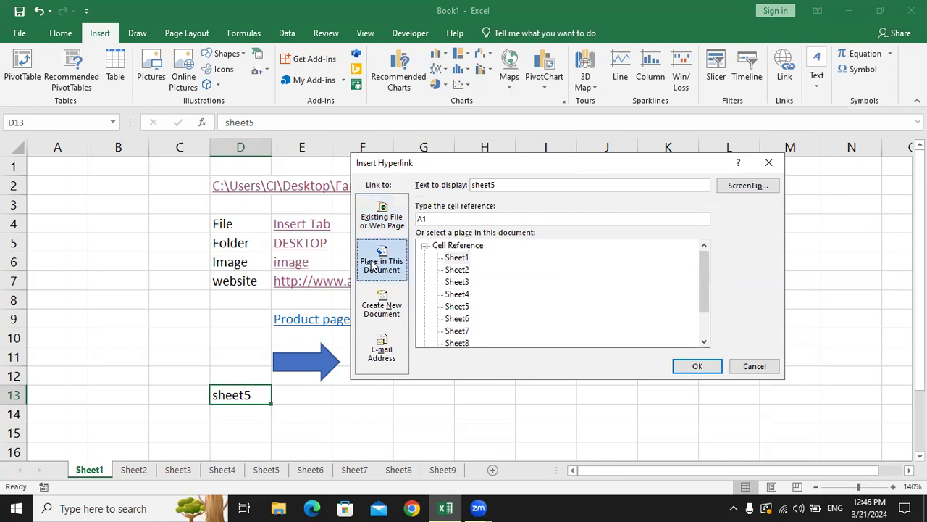
left_click_drag(705, 285, 608, 283)
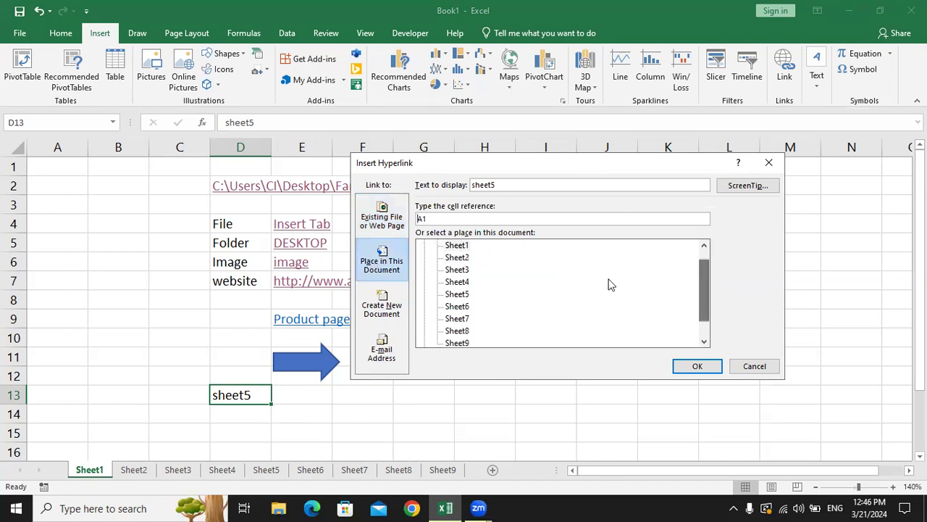
left_click(457, 295)
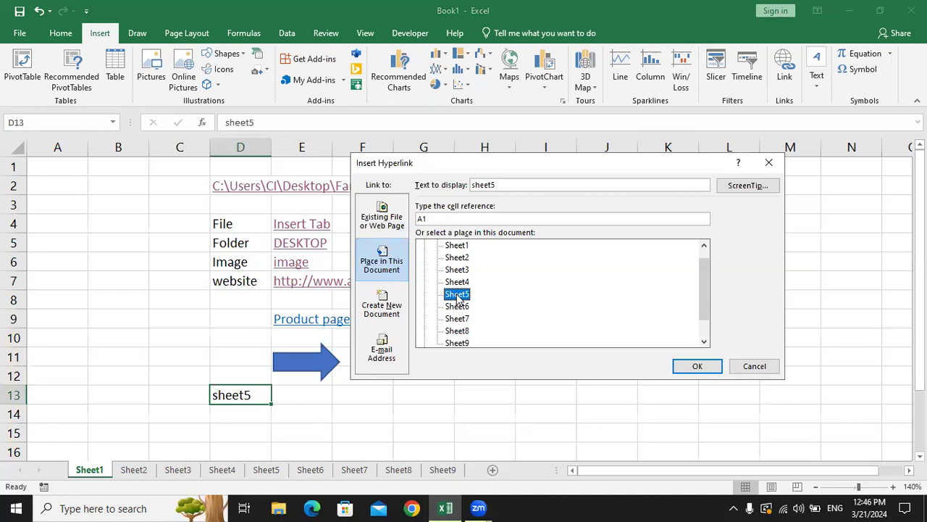
left_click(711, 366)
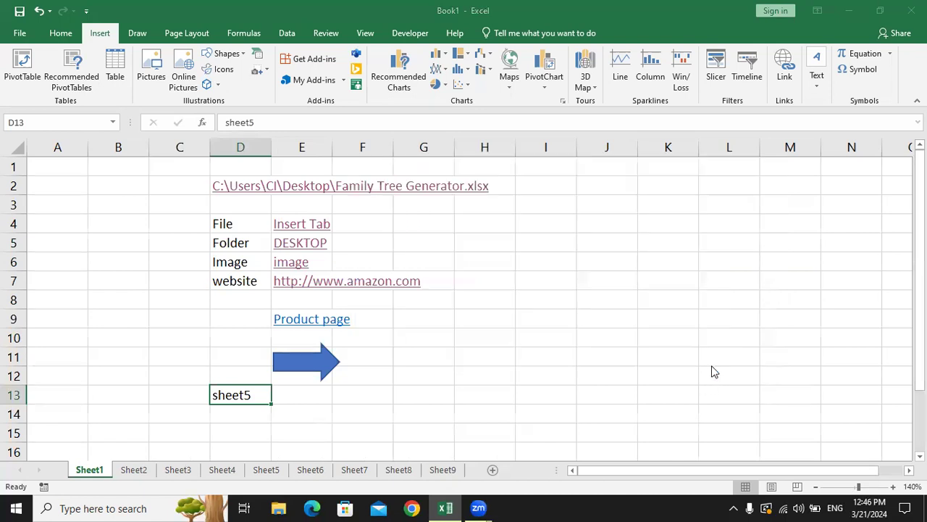
left_click(568, 354)
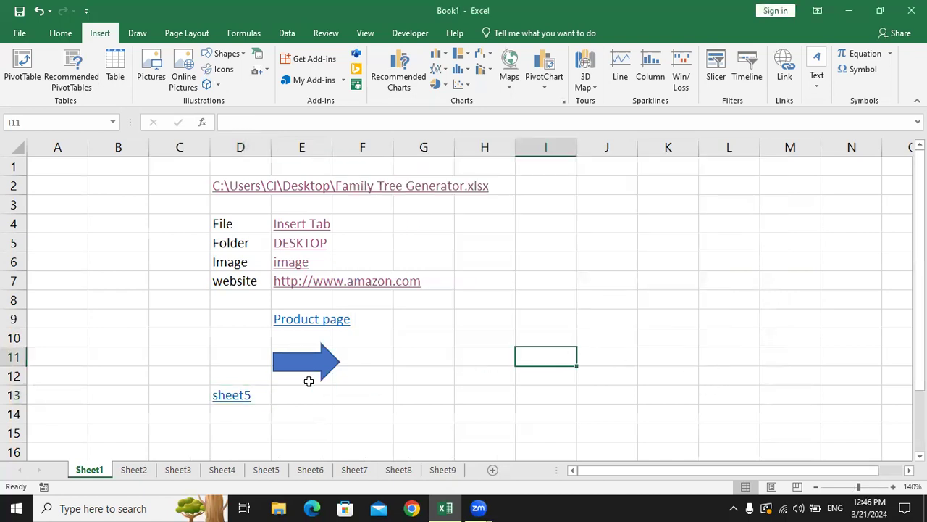
On Sheet5, insert a hyperlink in cell B3 to cell A1 of Sheet1 and follow it back.
left_click(242, 397)
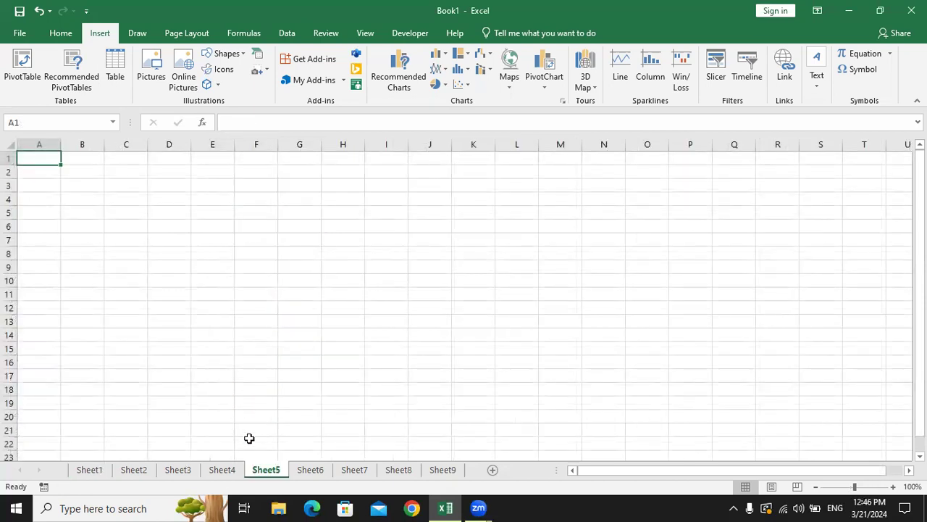
left_click(71, 190)
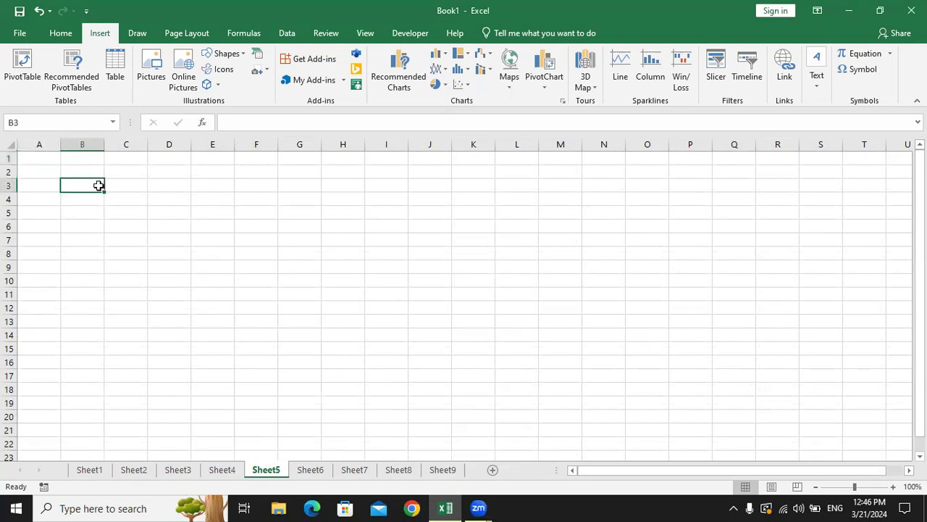
left_click(785, 72)
left_click(457, 257)
left_click(697, 366)
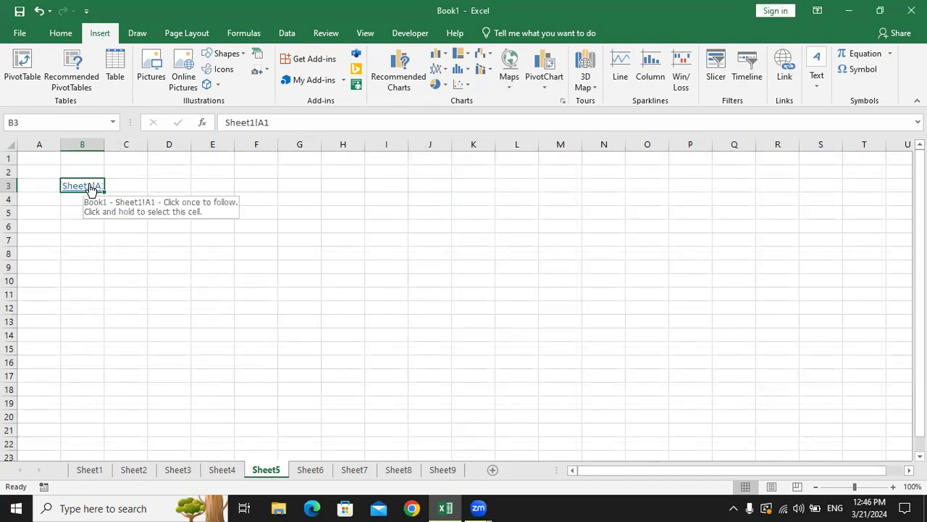
left_click(90, 188)
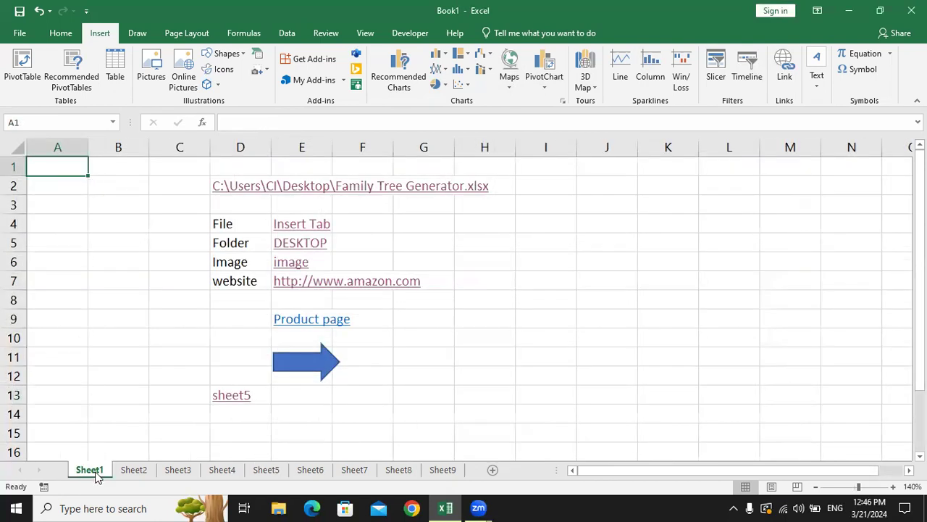
left_click(244, 426)
left_click(250, 413)
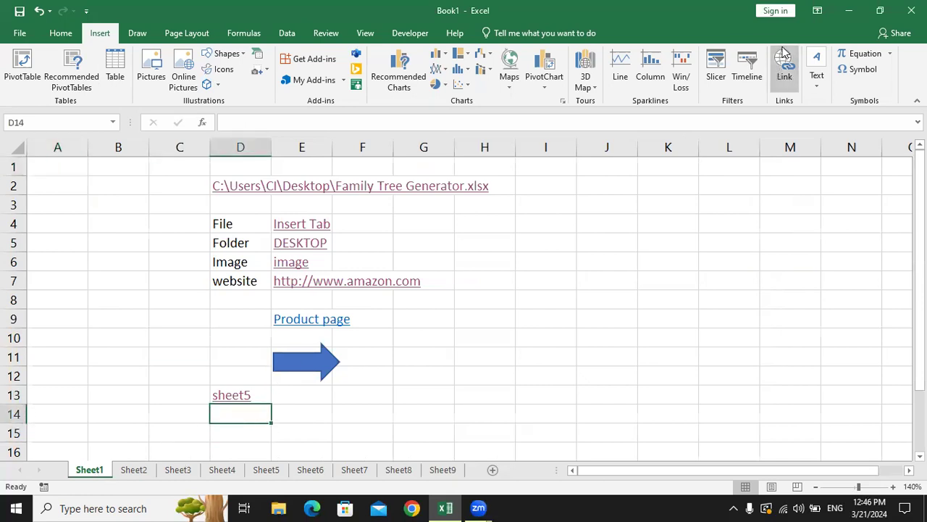
left_click(782, 69)
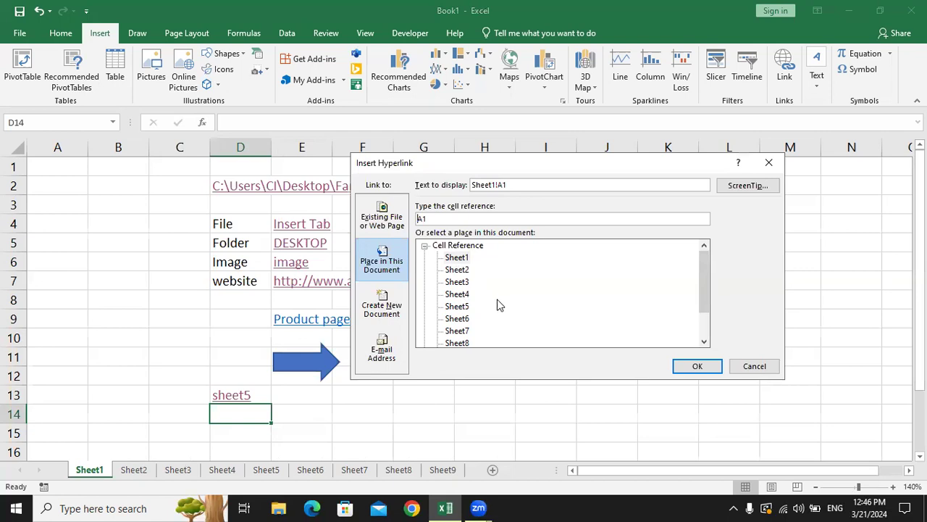
left_click(704, 342)
left_click(704, 341)
left_click(704, 341)
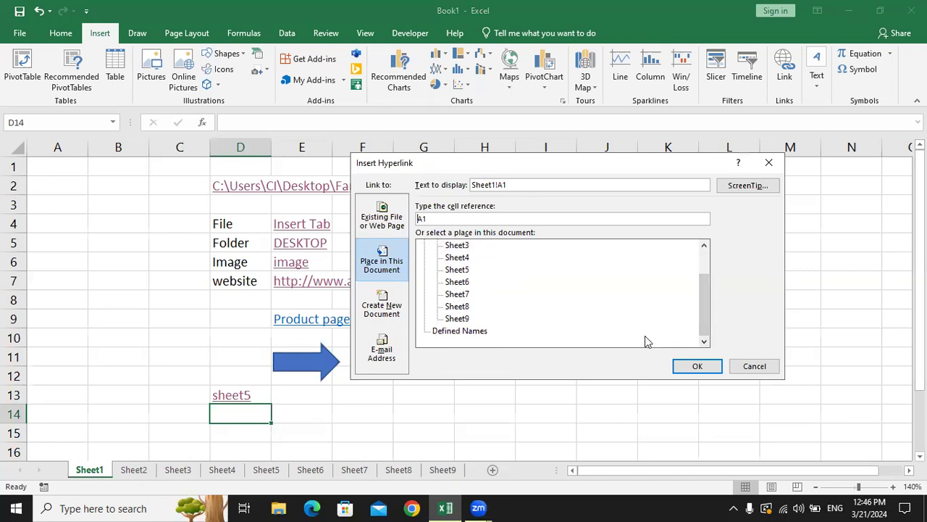
left_click(753, 366)
Rename Sheet2, Sheet3 and Sheet4 as basic, chart and formulas.
left_click(145, 469)
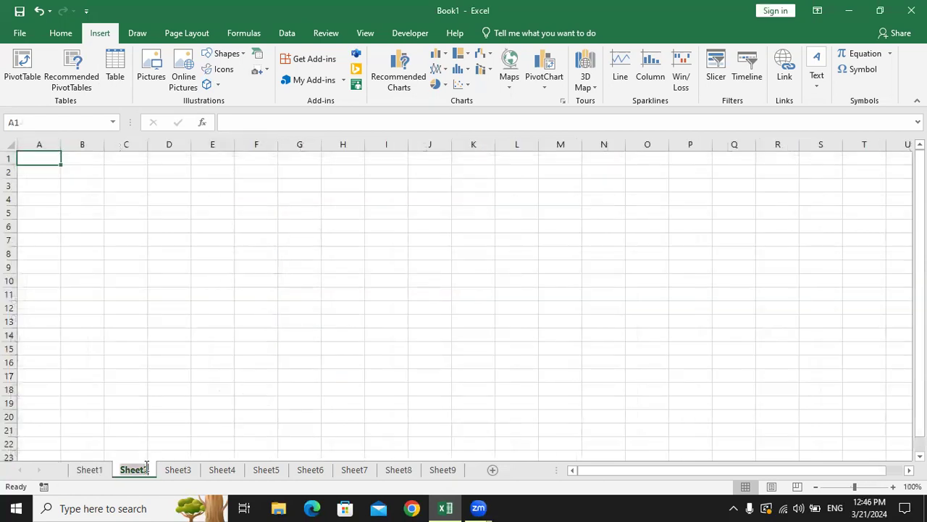
double_click(146, 470)
type("basic")
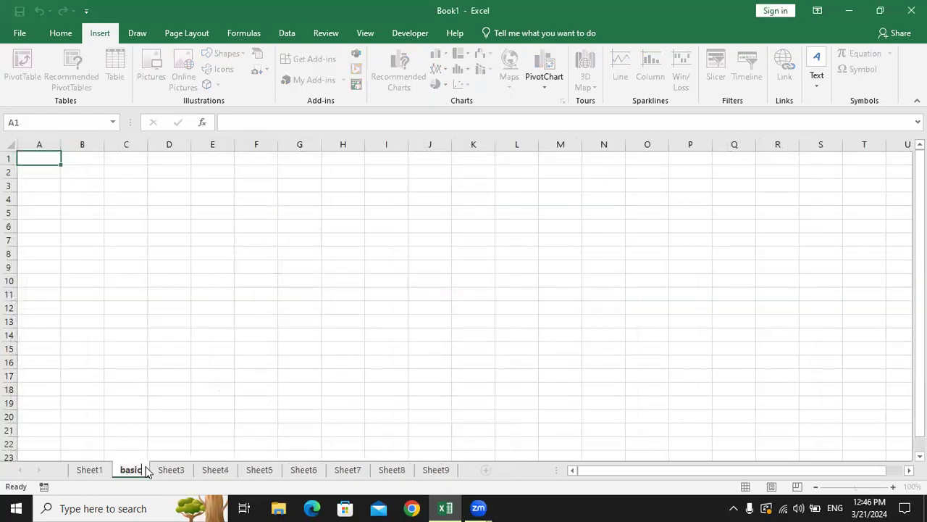
left_click(164, 474)
double_click(165, 472)
type("char")
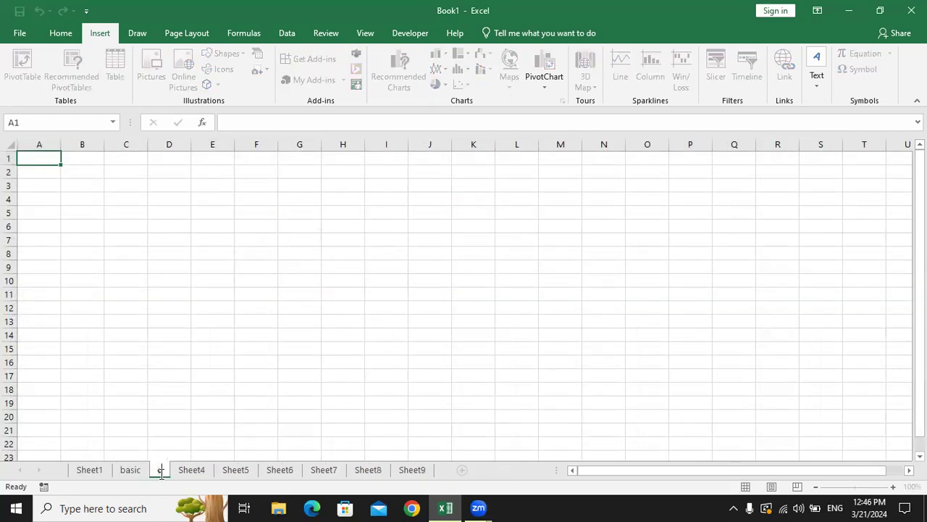
type("t")
left_click(195, 472)
double_click(197, 472)
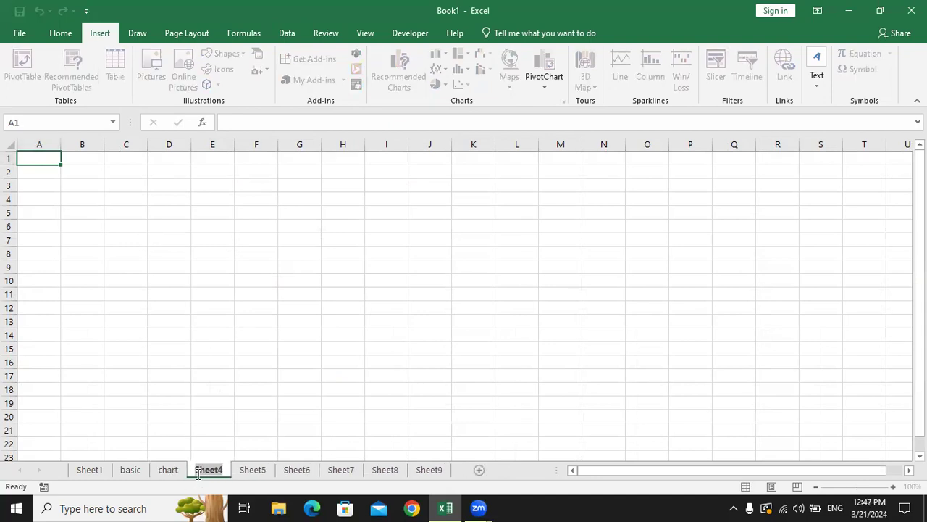
type("for")
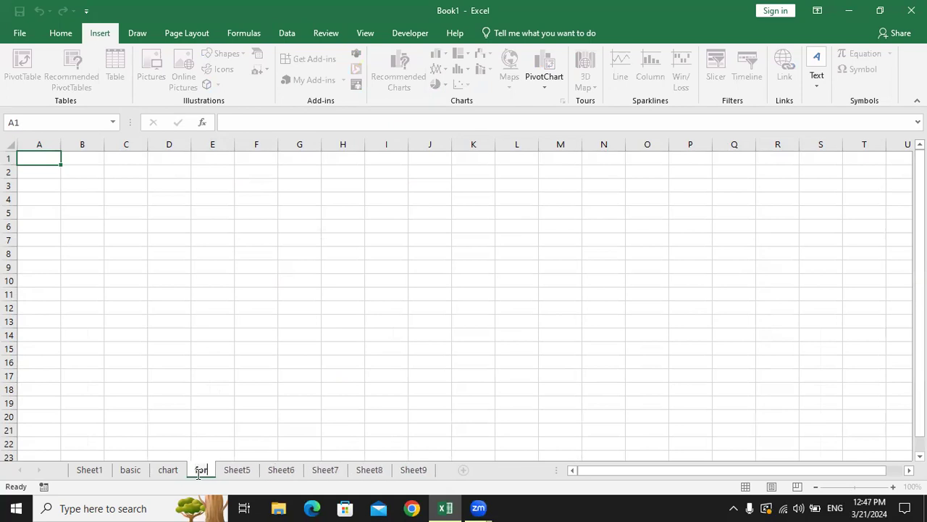
type("mulas")
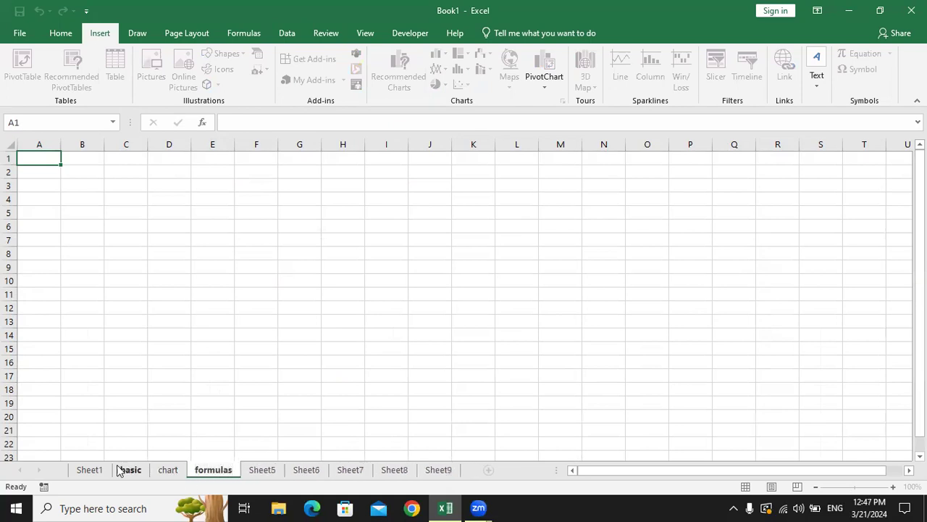
Insert a hyperlink in cell D14 of Sheet1 to cell A1 of the formulas sheet, with the display text "Formula".
left_click(87, 472)
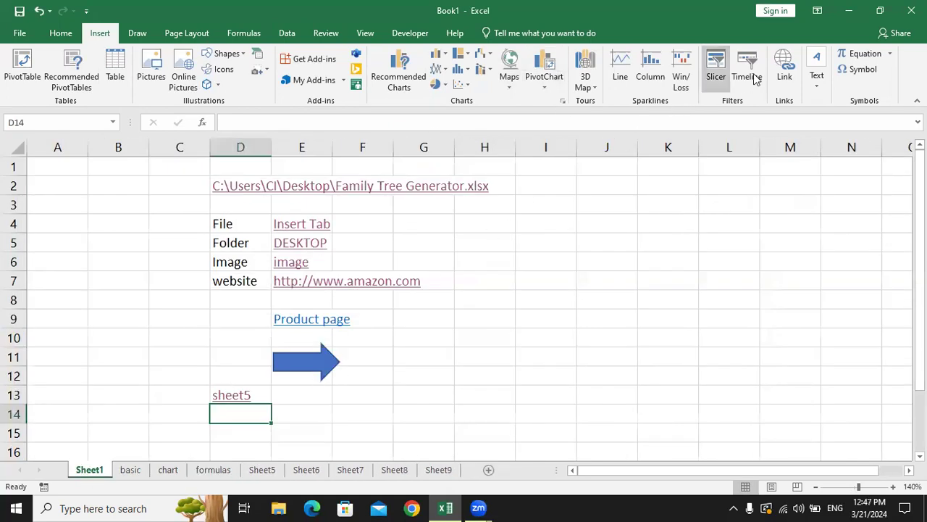
left_click(788, 69)
left_click(456, 283)
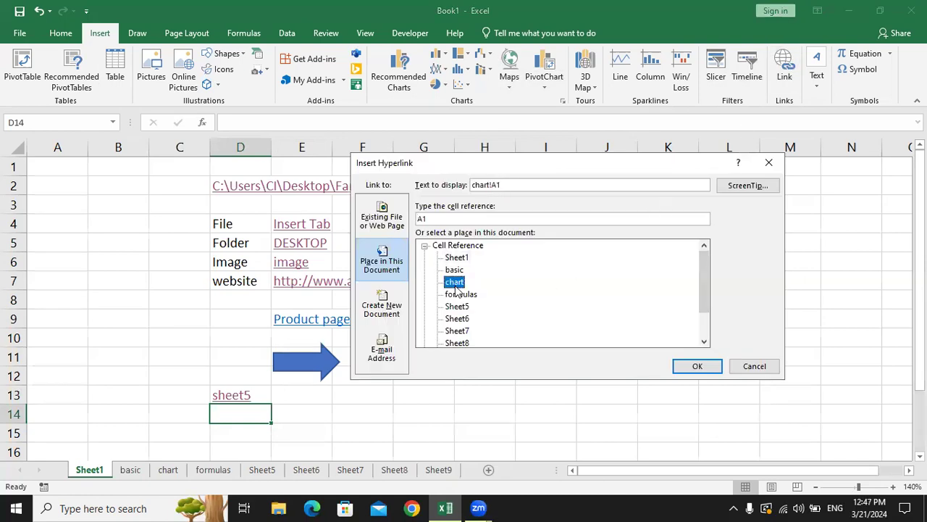
left_click(457, 270)
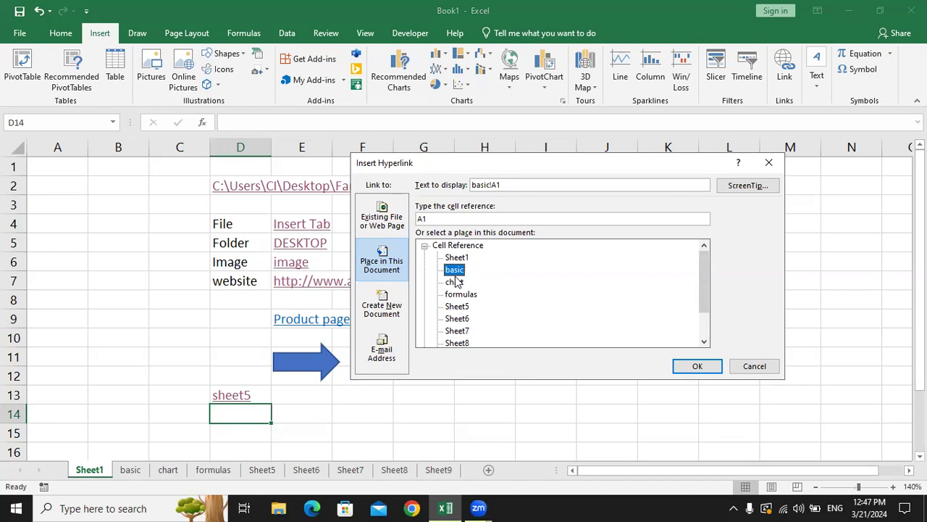
left_click(456, 282)
left_click(461, 295)
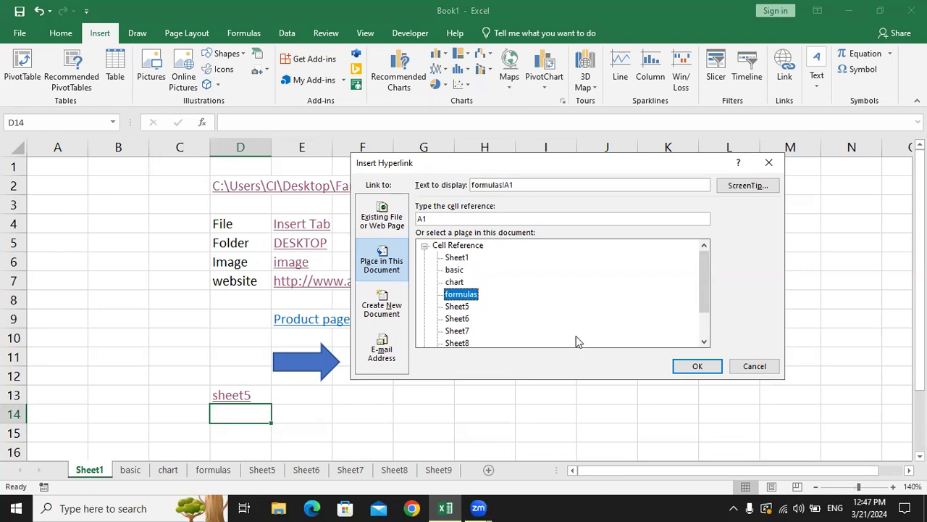
left_click(530, 184)
left_click_drag(491, 173, 458, 178)
type("Formula")
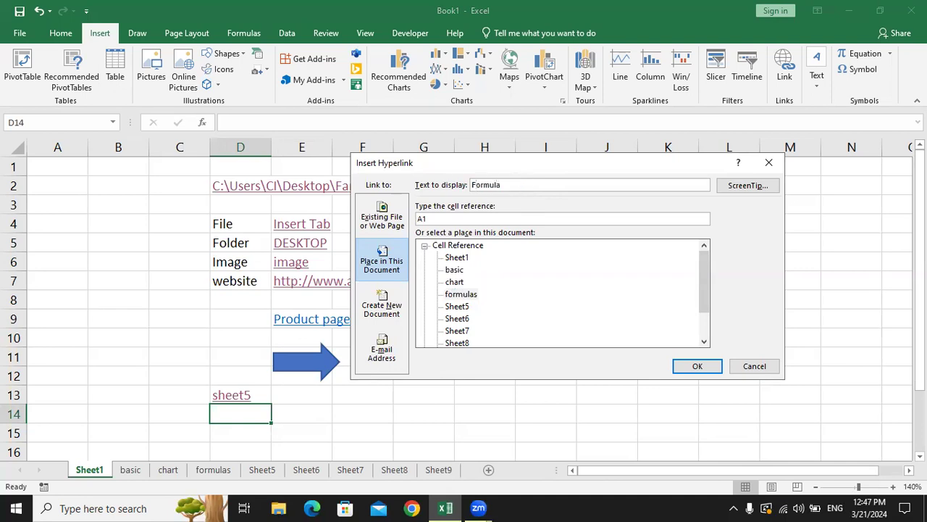
left_click(681, 367)
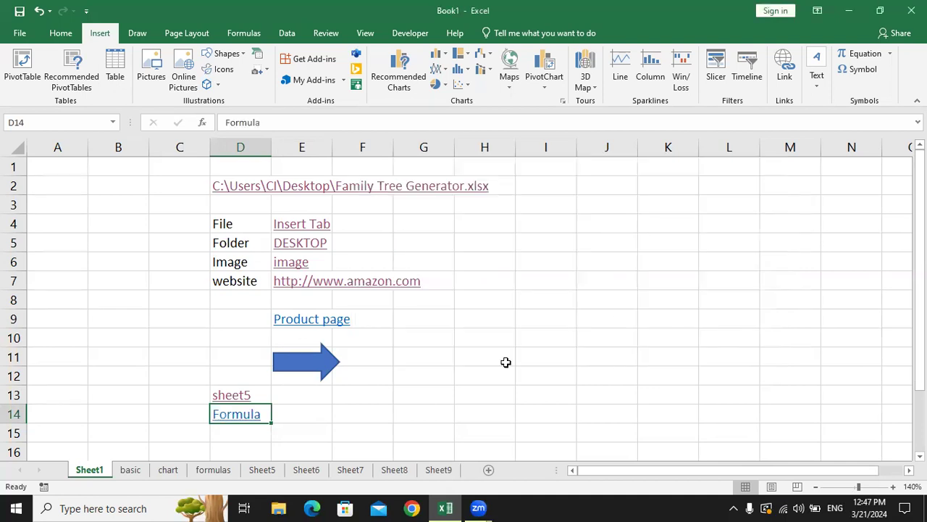
Test the Formula link in cell D14 and return to Sheet1.
left_click(240, 416)
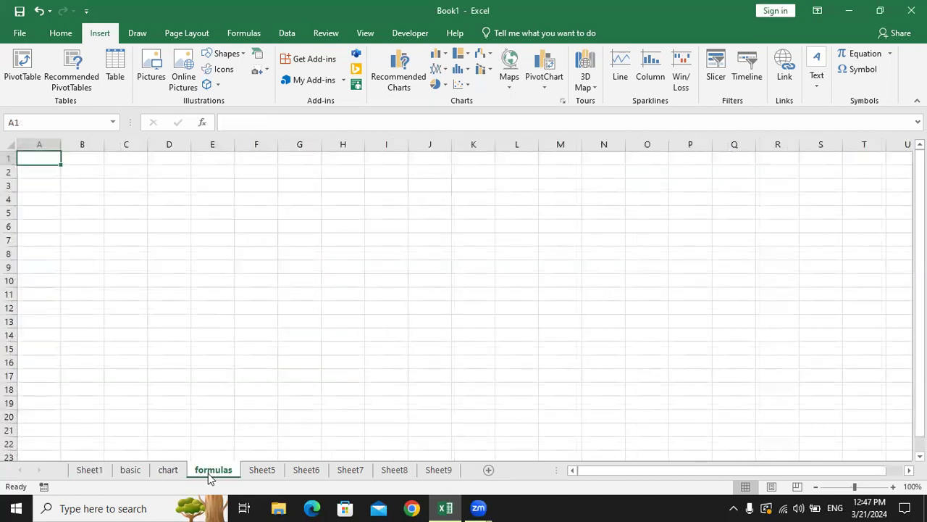
left_click(338, 265)
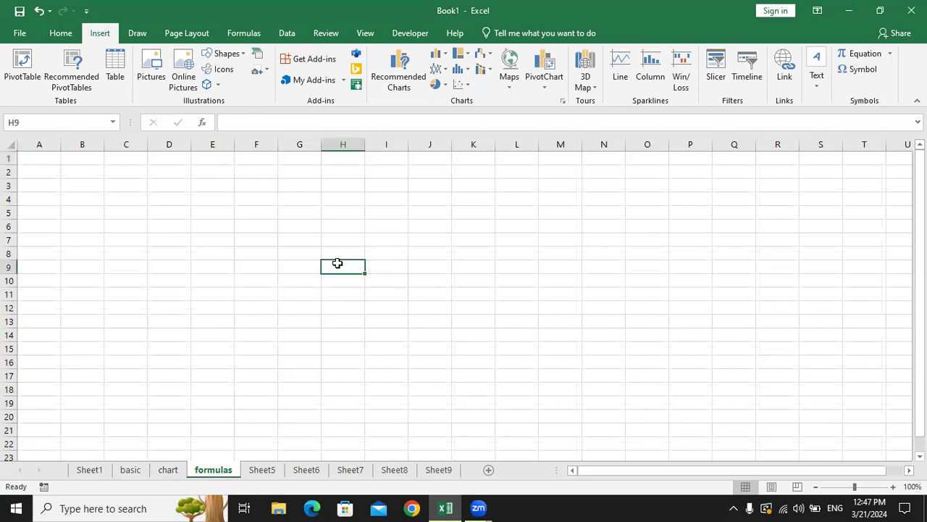
left_click(90, 469)
left_click(722, 211)
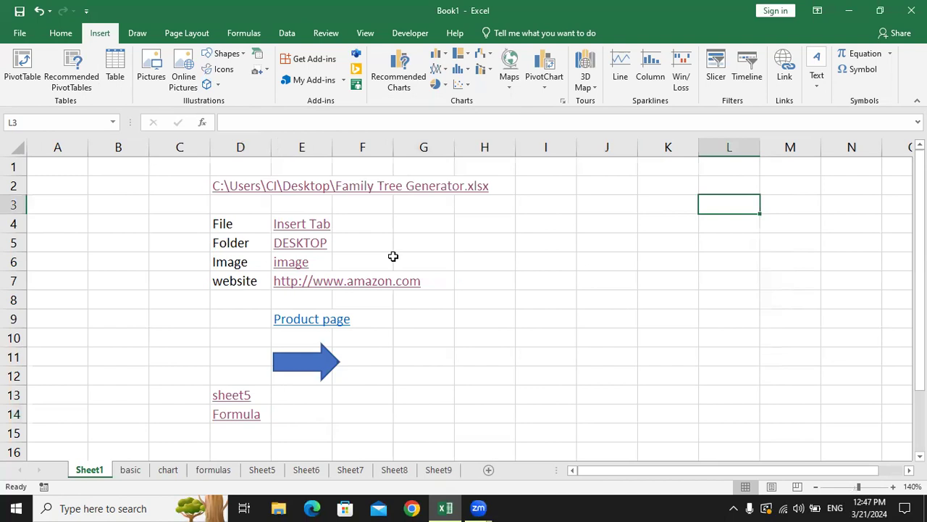